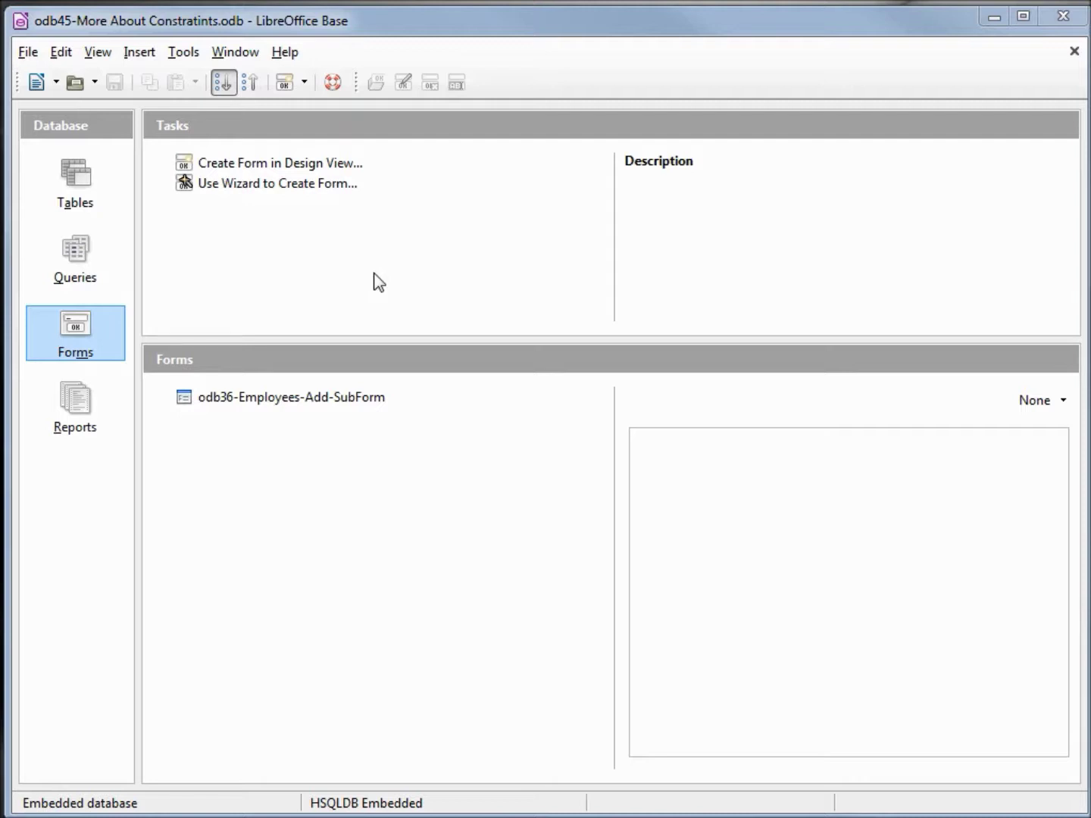
Open tbl_Employees from the Tables list in Table Design
click(110, 187)
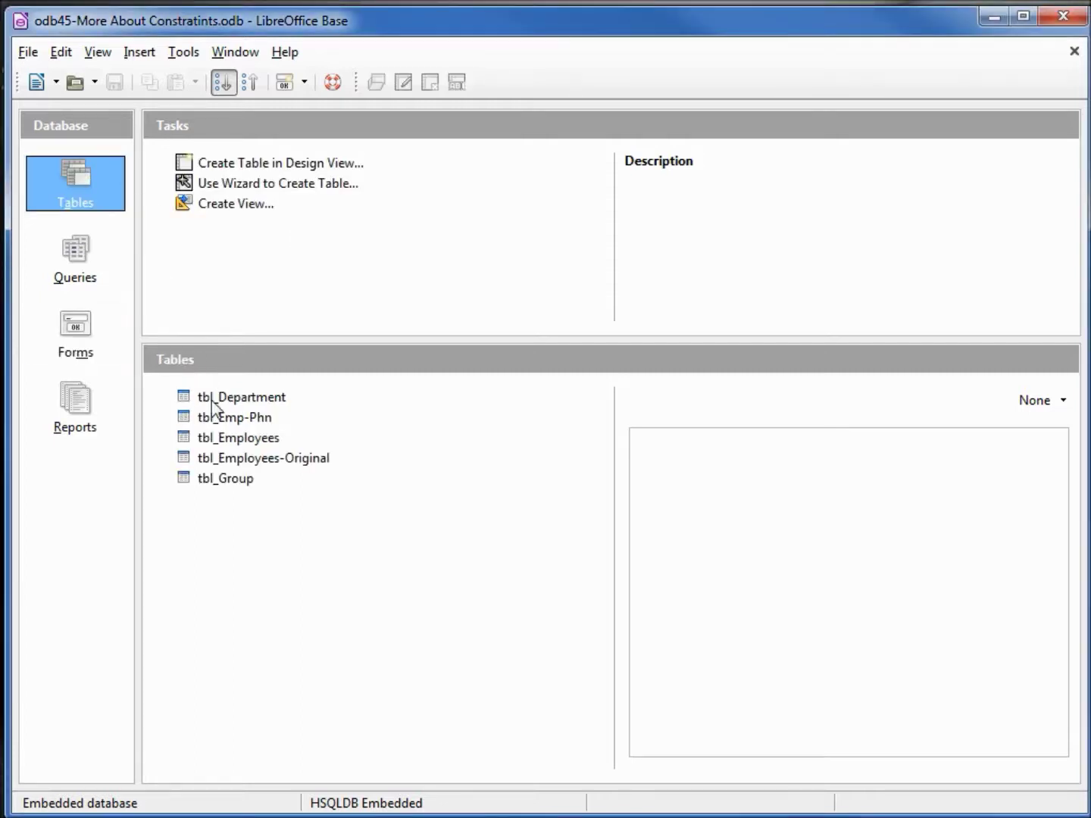
click(224, 440)
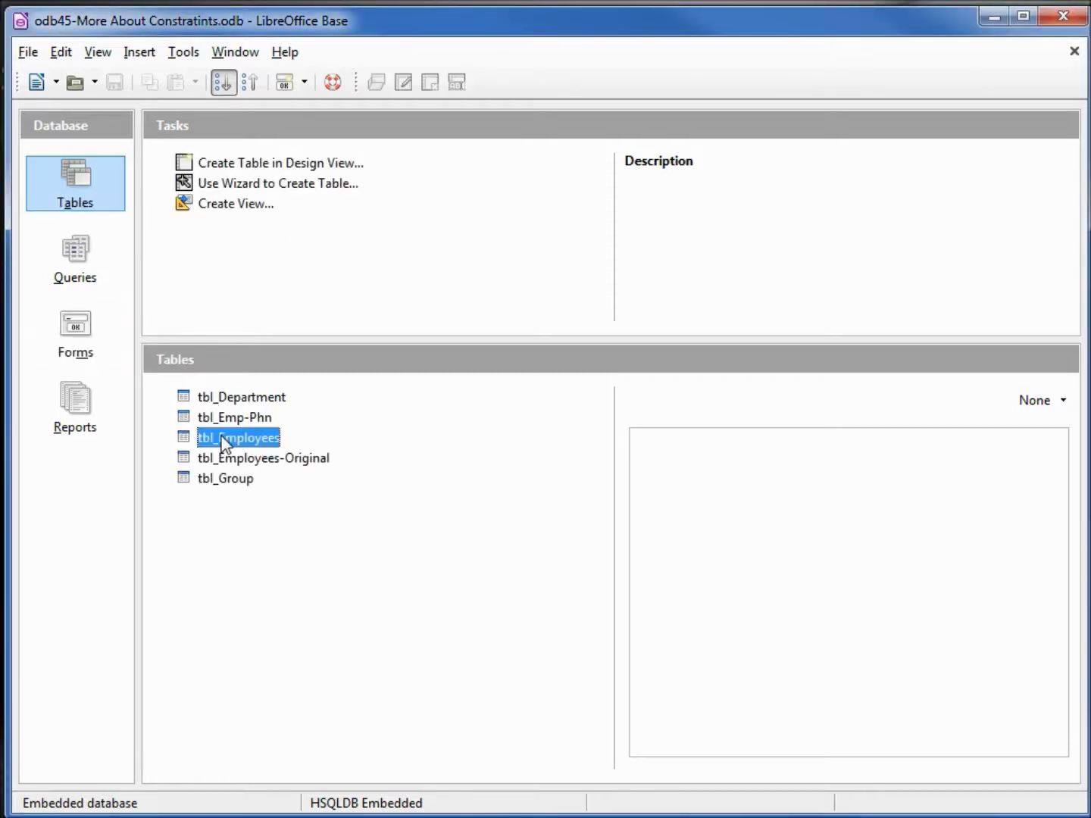
right_click(224, 442)
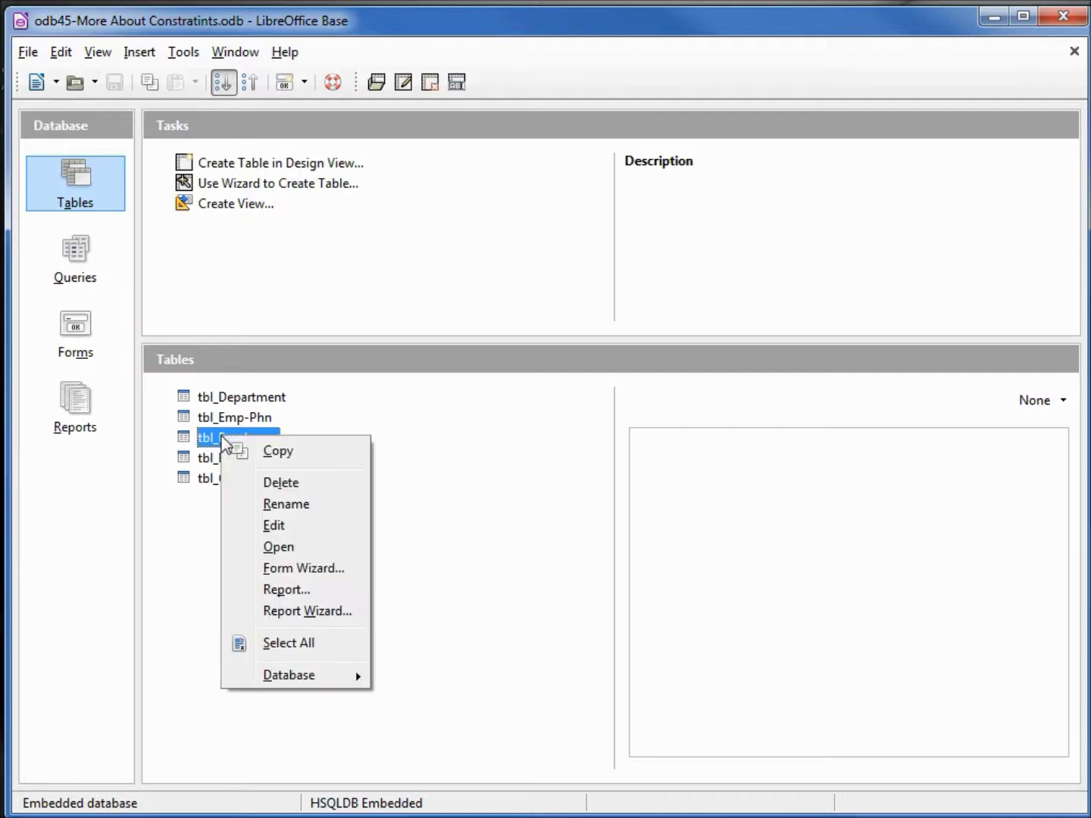
click(274, 526)
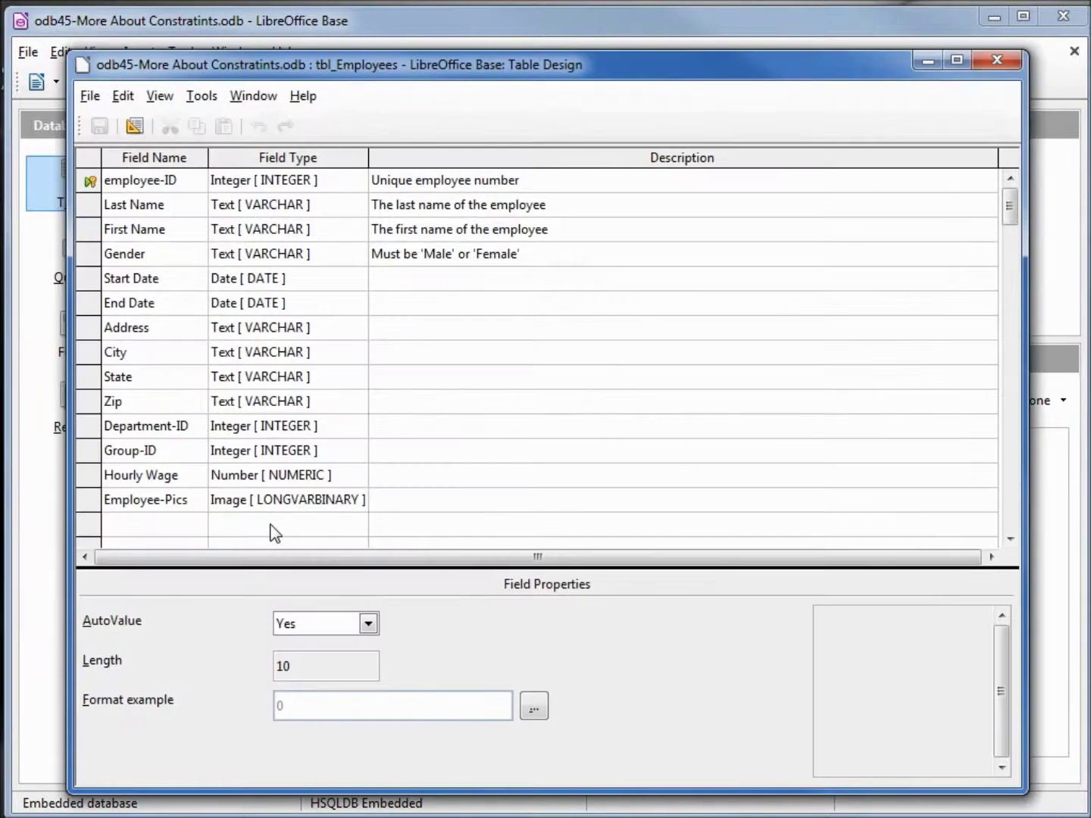
Set Department-ID's Entry required to Yes and try saving; dismiss the FK_DEPT-ID error and close
click(88, 427)
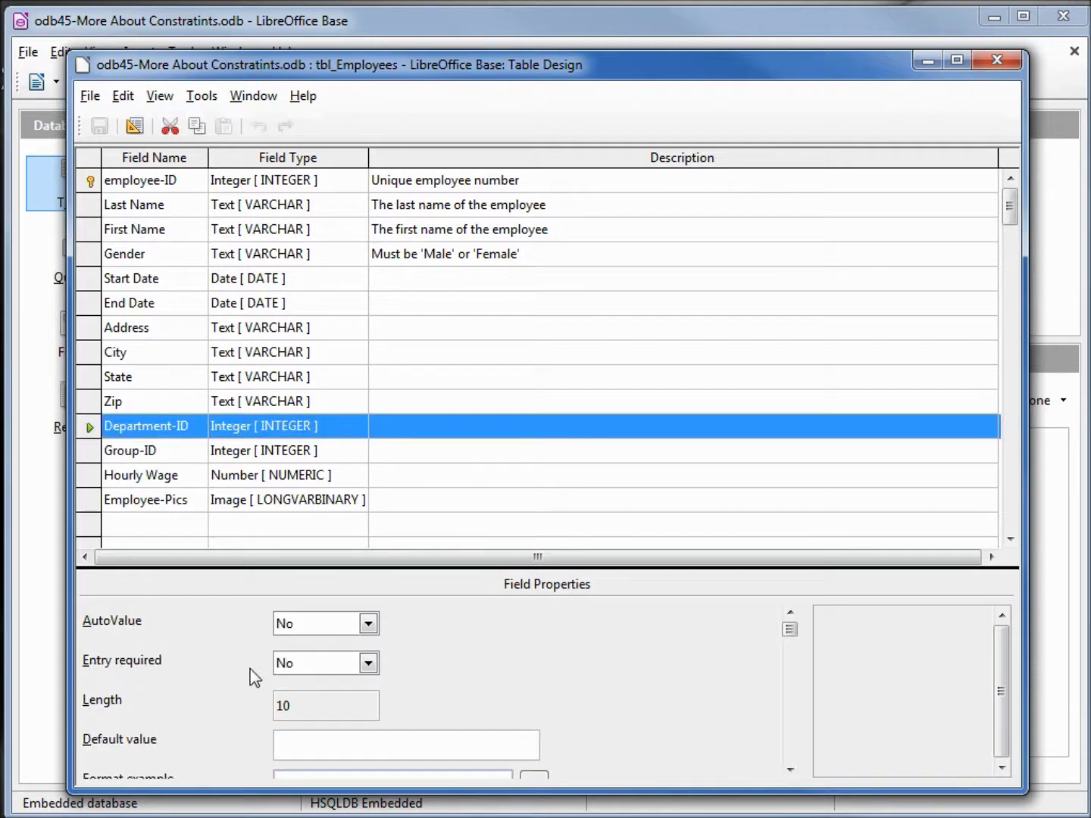
click(368, 664)
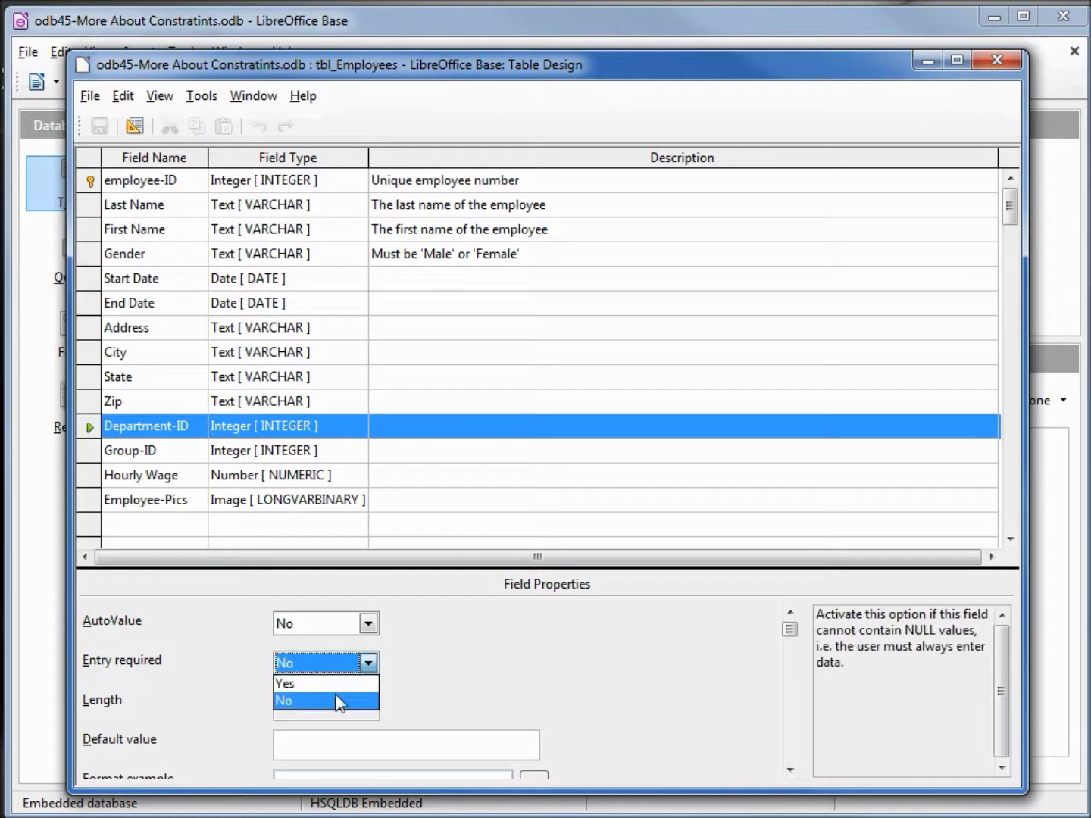
click(340, 684)
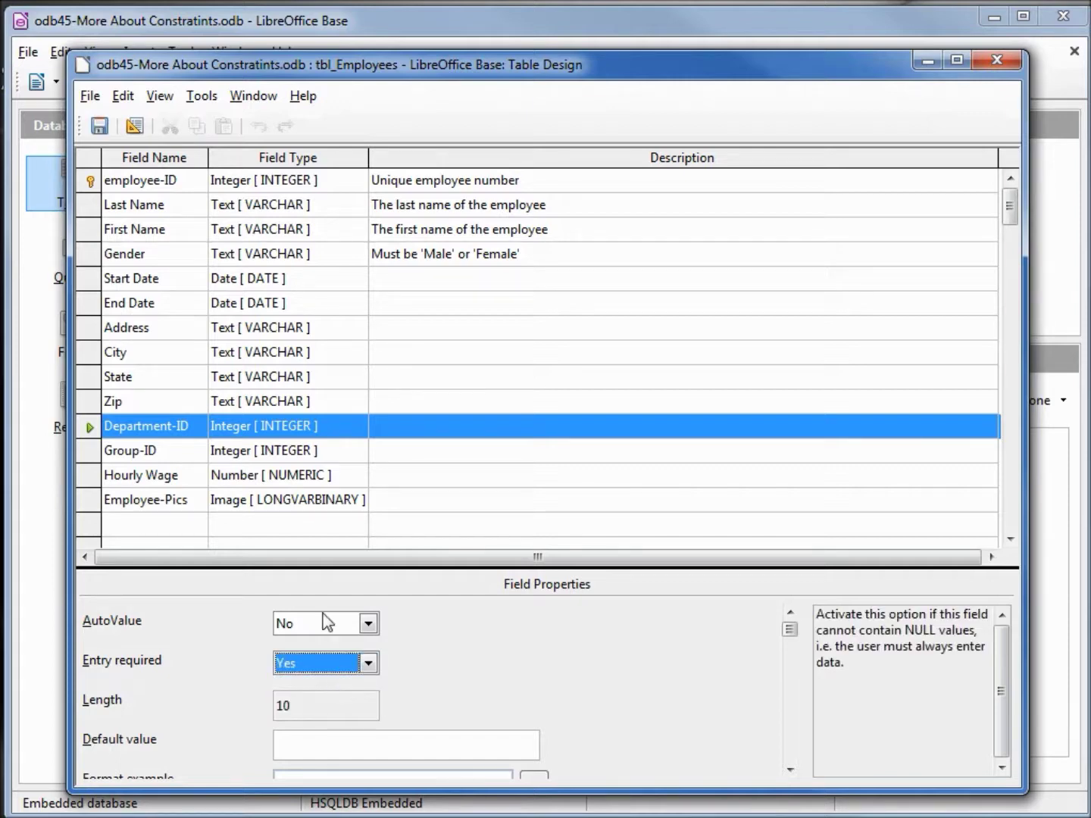
click(101, 126)
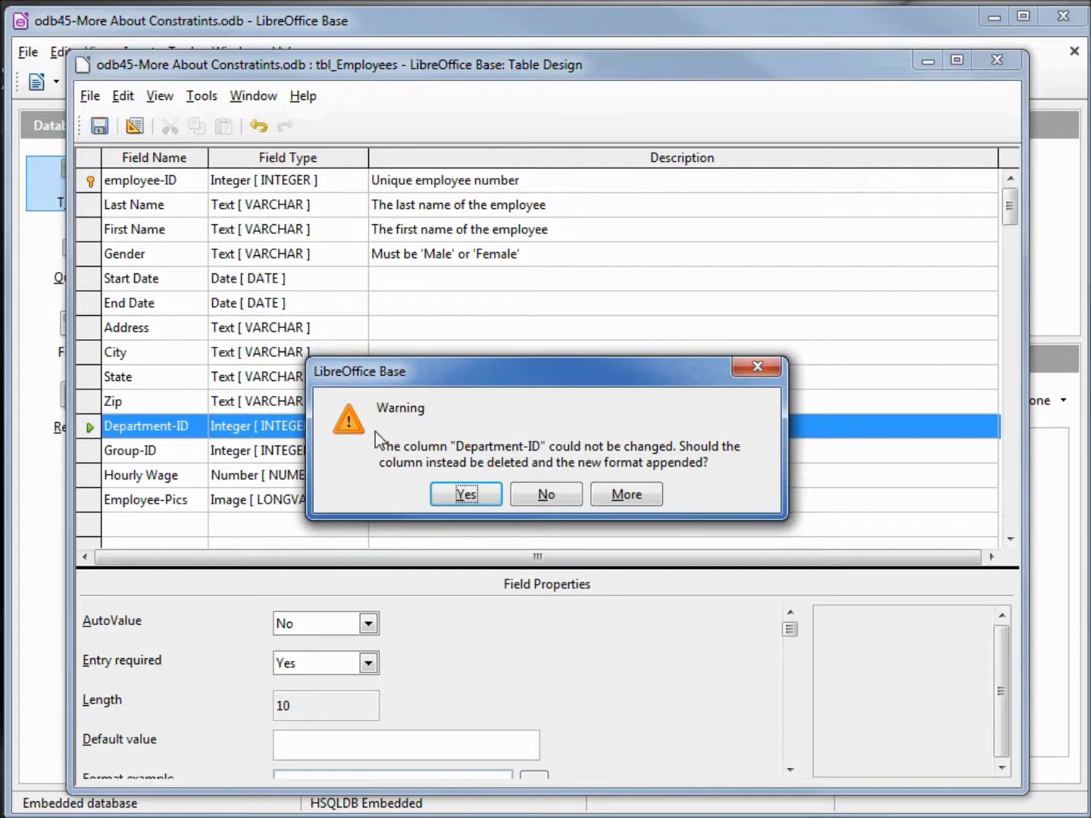
click(447, 494)
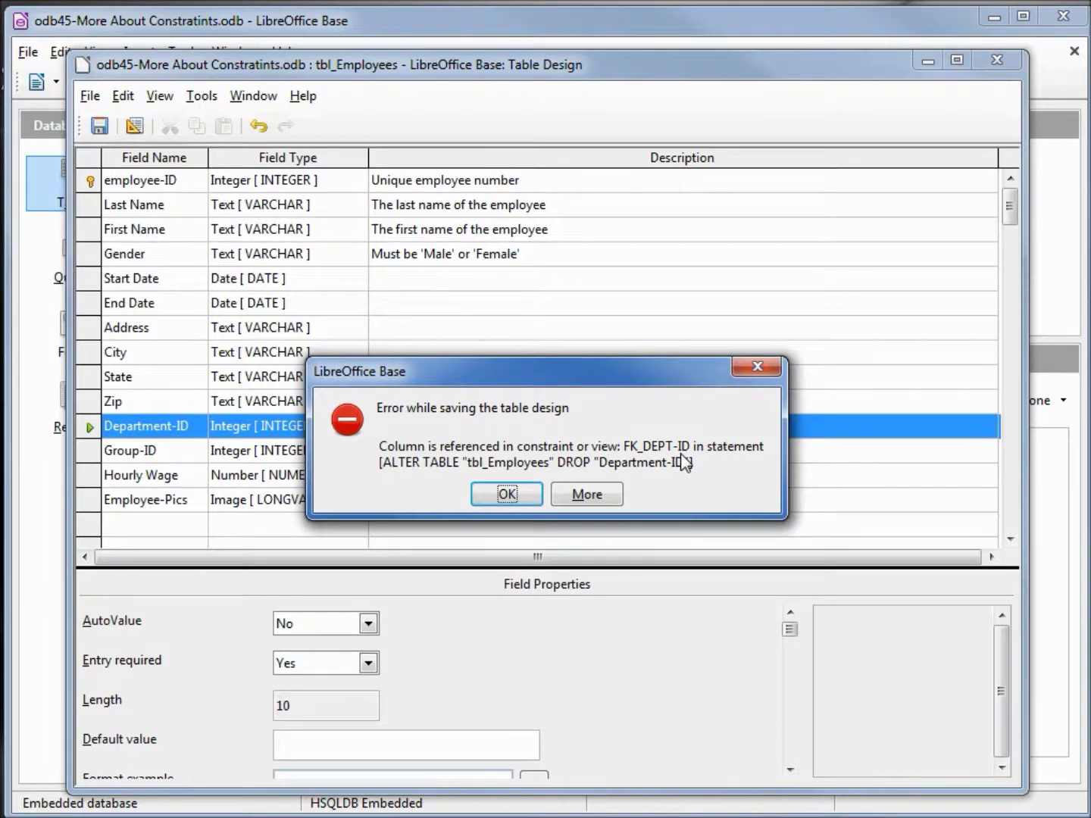
key(Return)
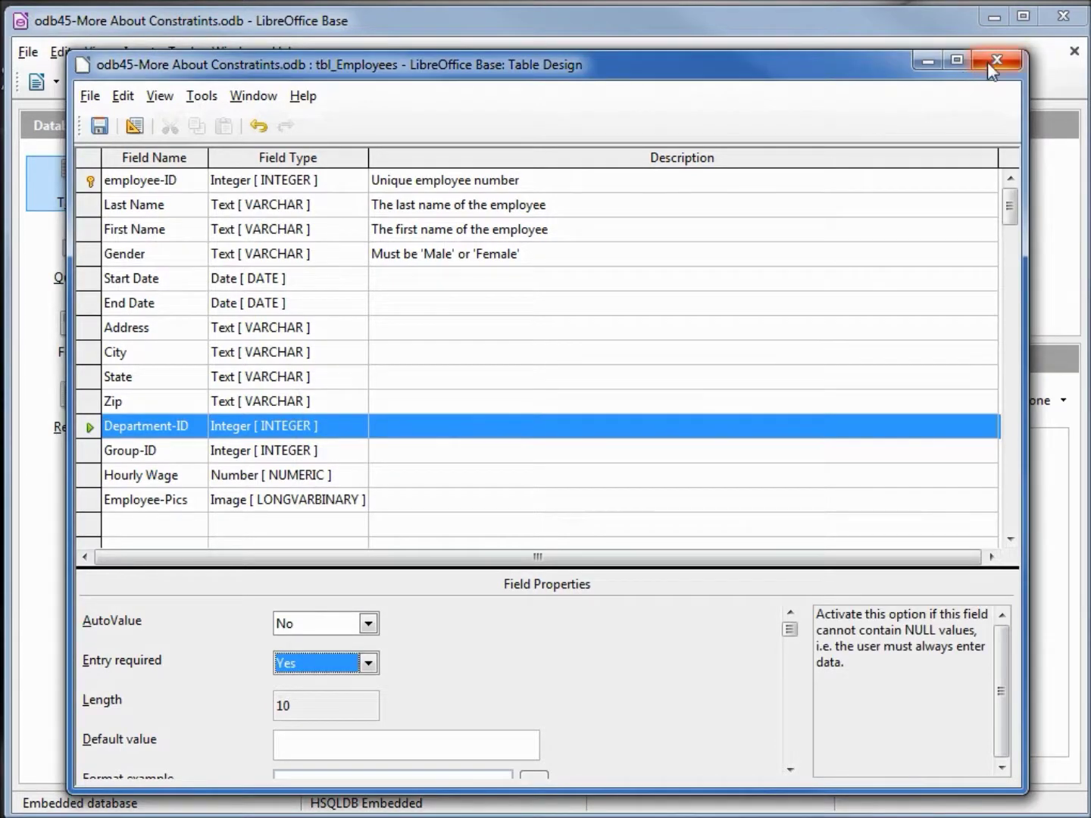
click(992, 68)
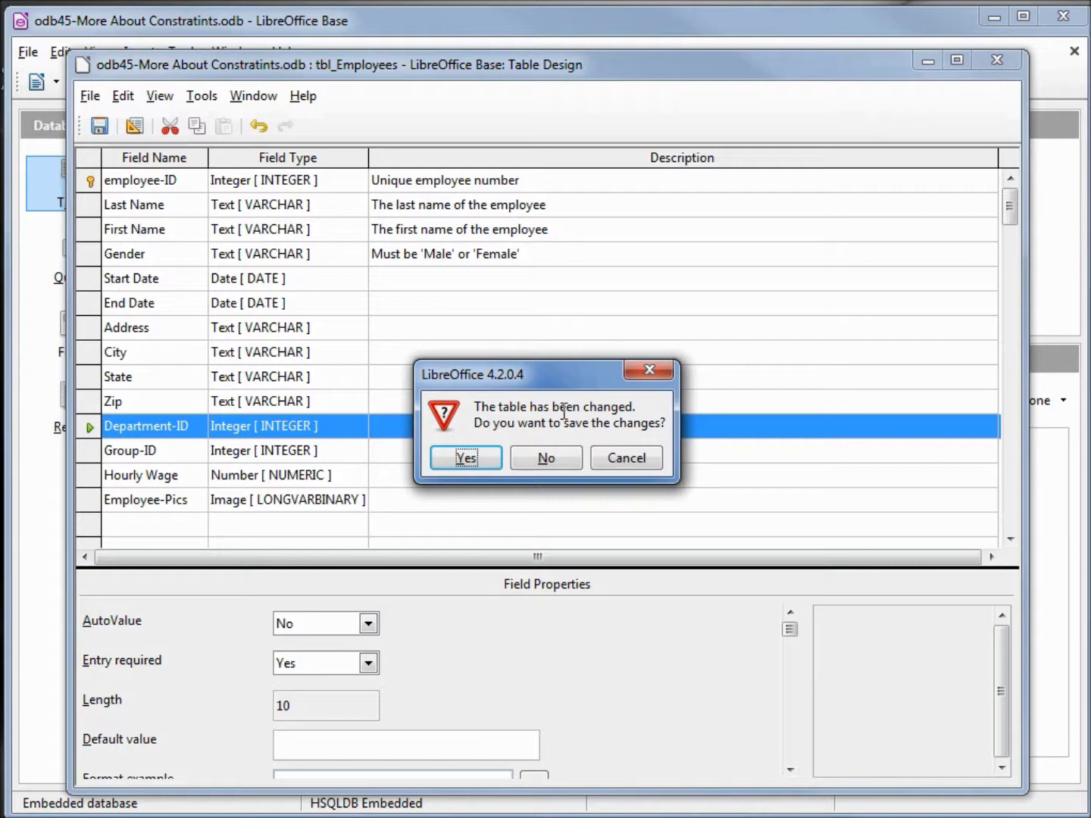
Discard the unsaved table change, then delete the tbl_Employees–tbl_Department Department-ID relation and save
click(563, 459)
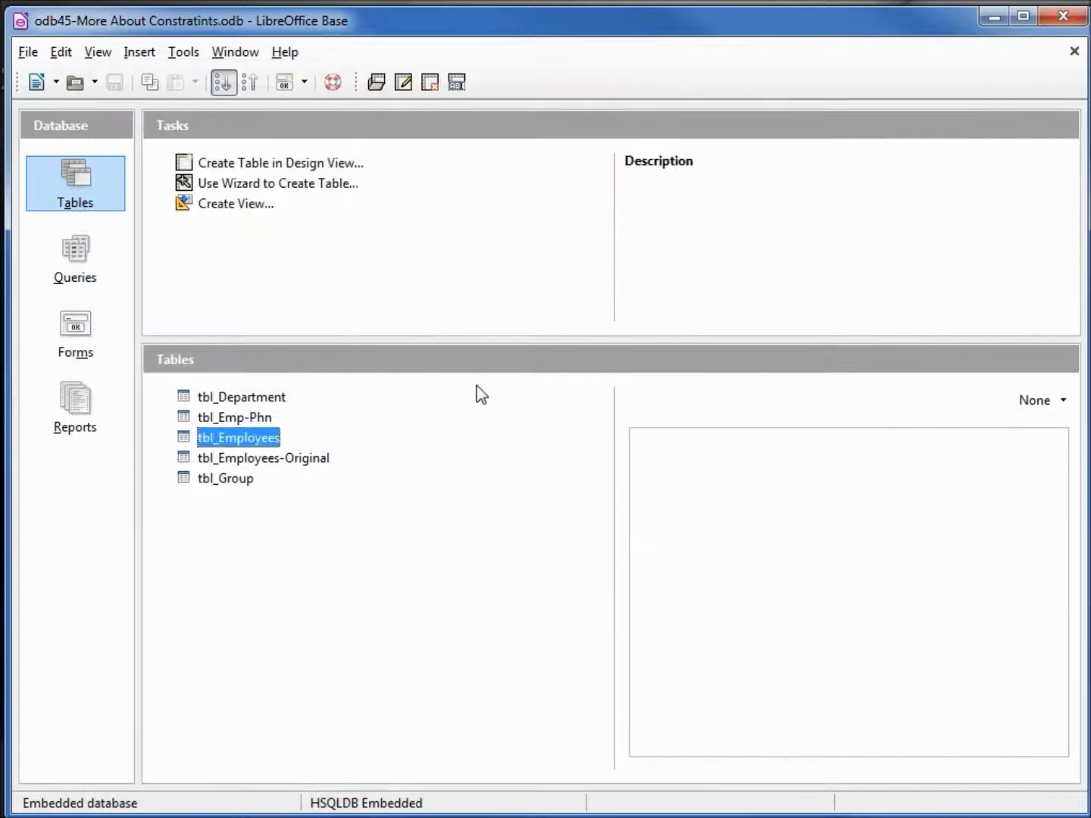
click(184, 52)
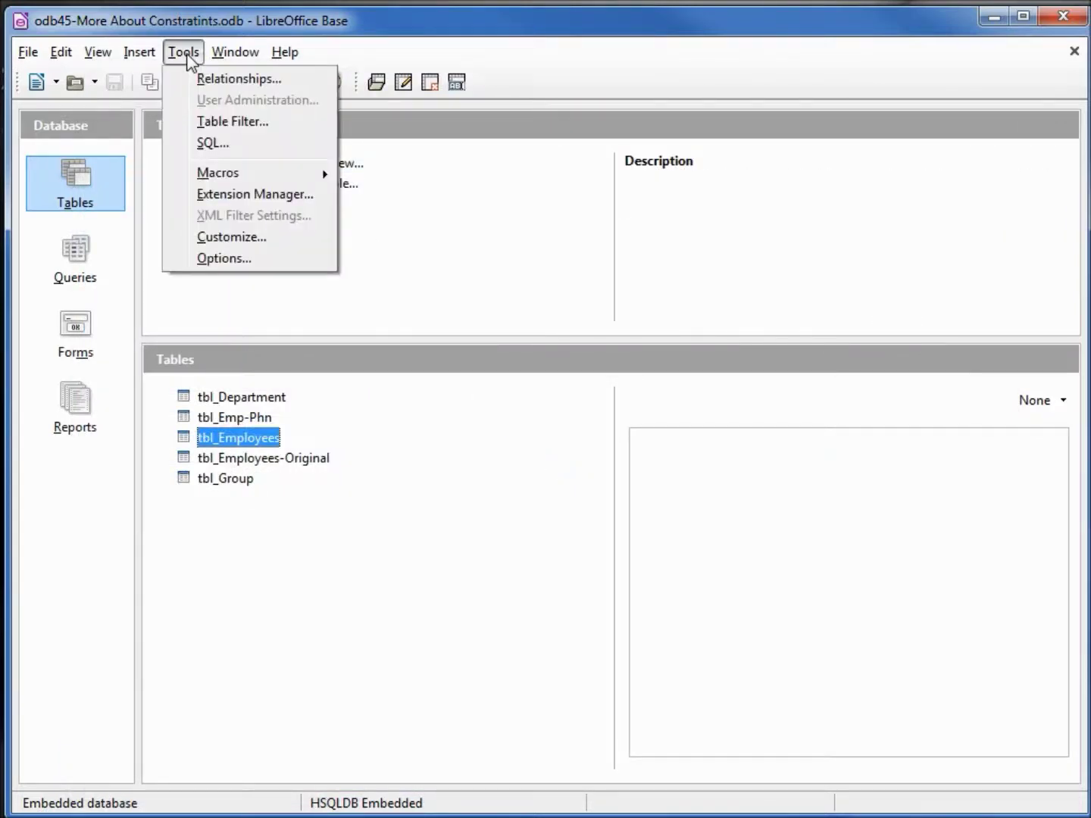
click(203, 79)
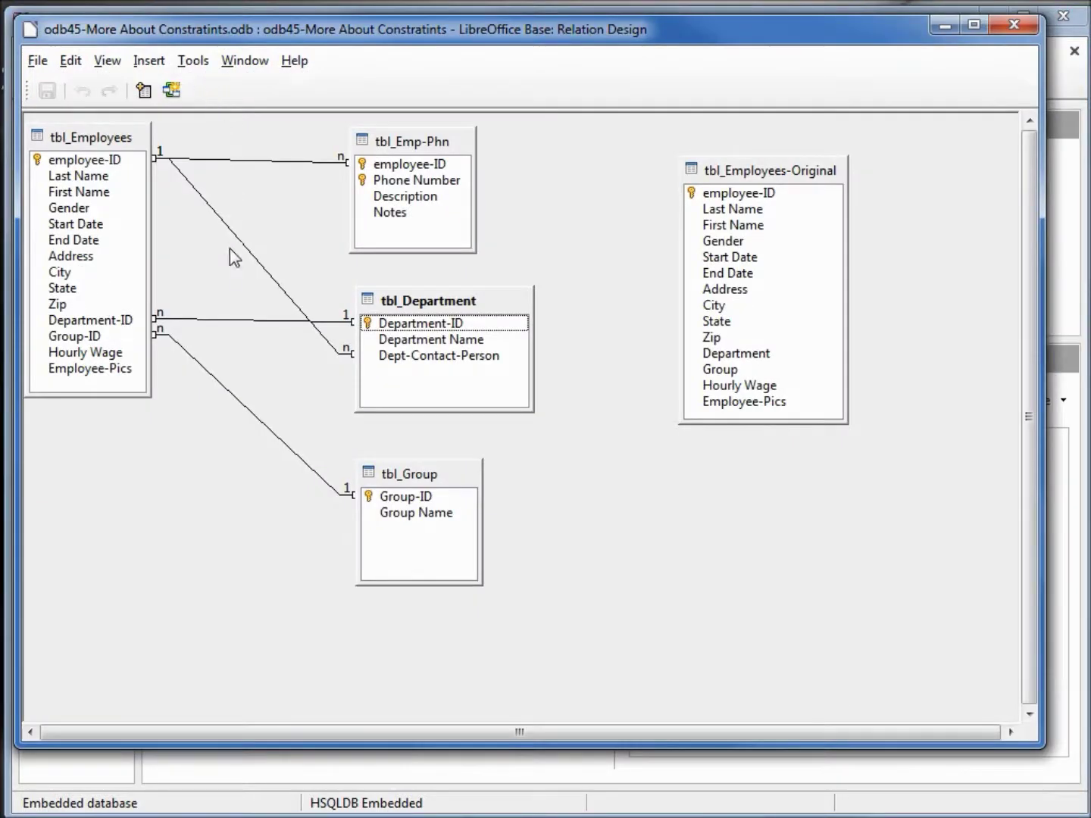
click(243, 322)
right_click(242, 323)
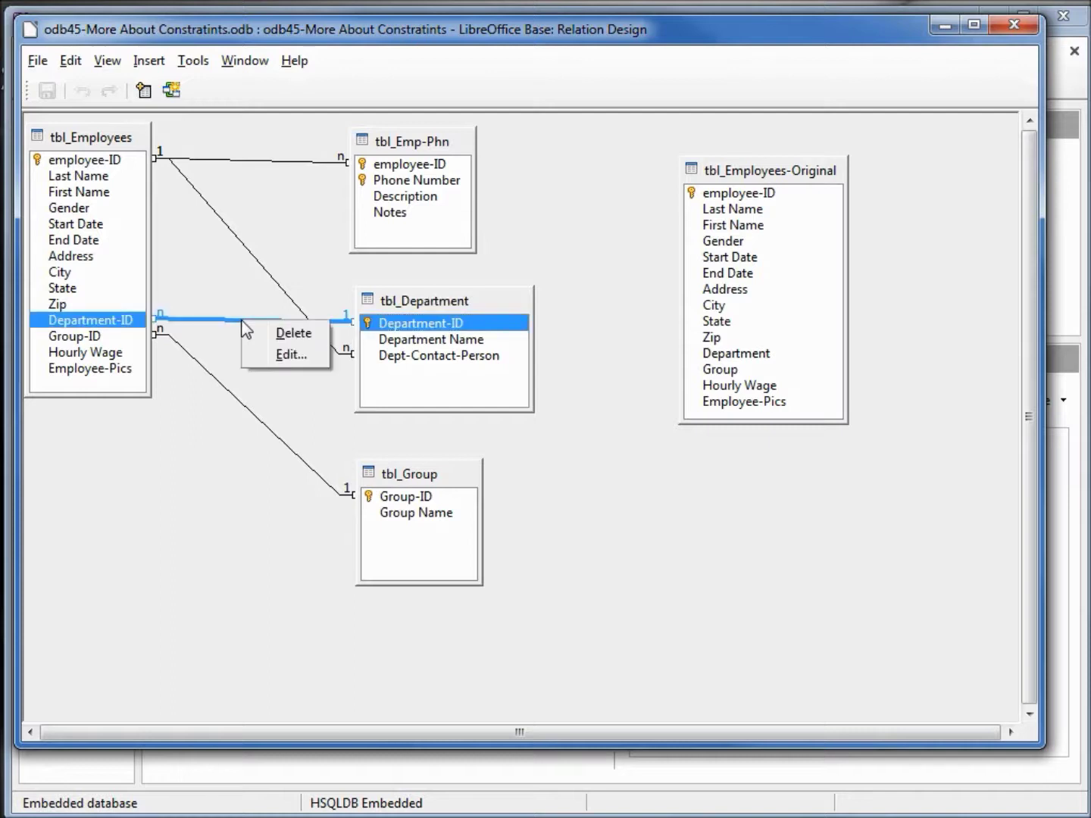
click(293, 335)
click(47, 91)
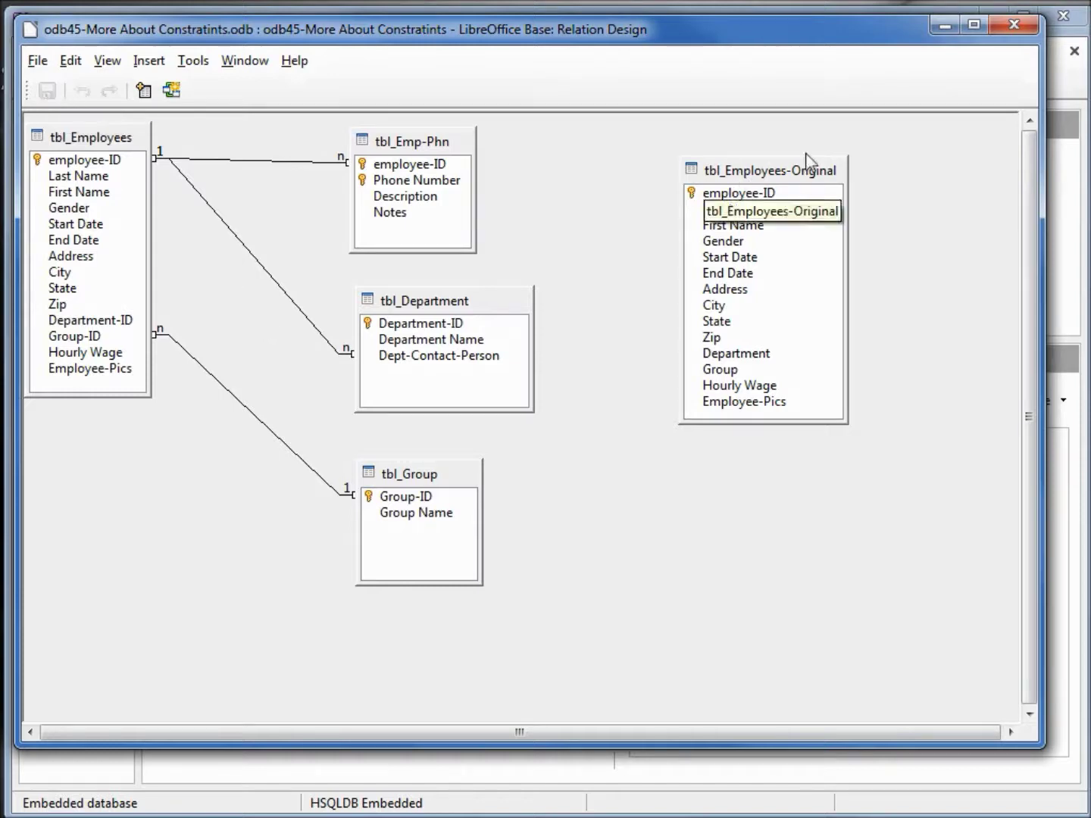
click(1021, 26)
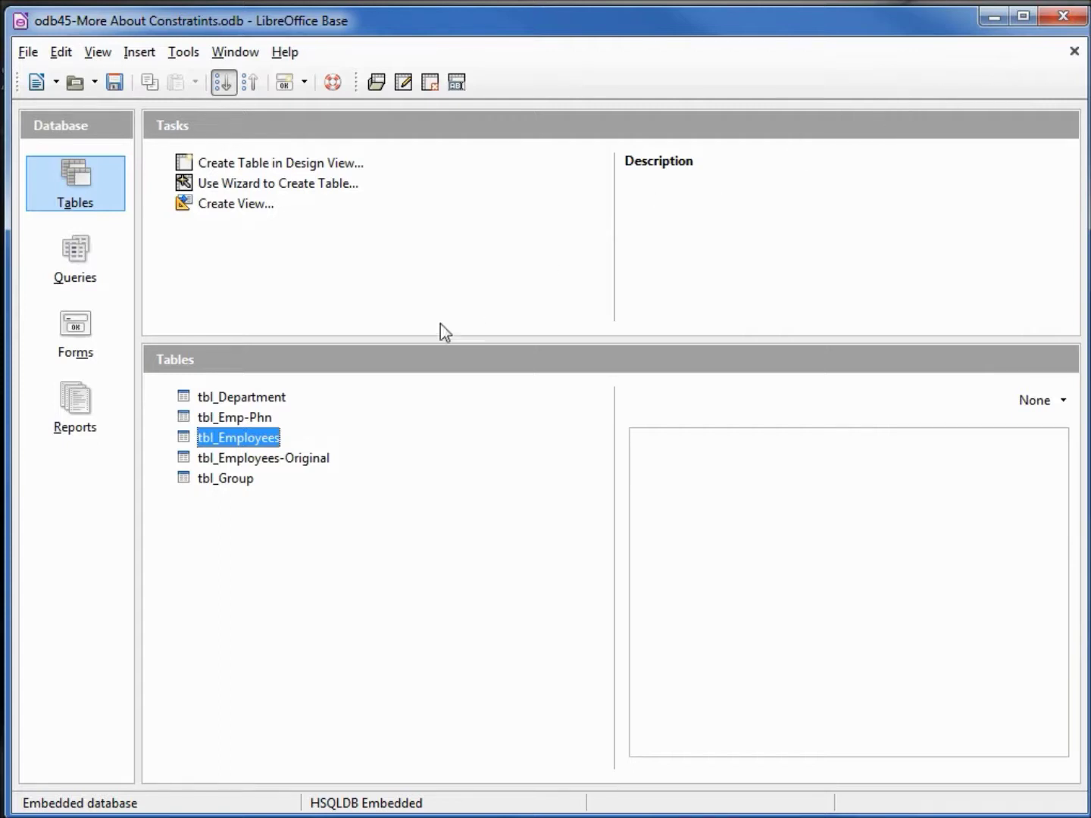
Reopen tbl_Employees in design, set Department-ID Entry required to Yes, and save the table
right_click(234, 443)
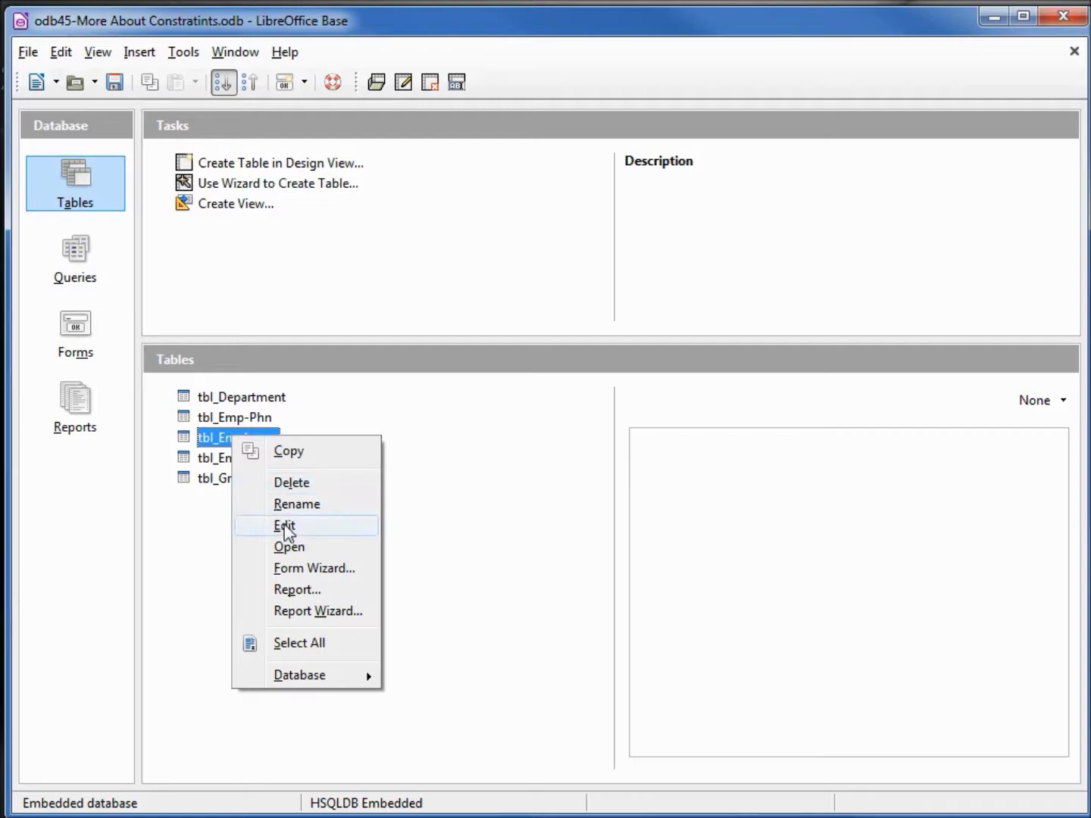
click(283, 524)
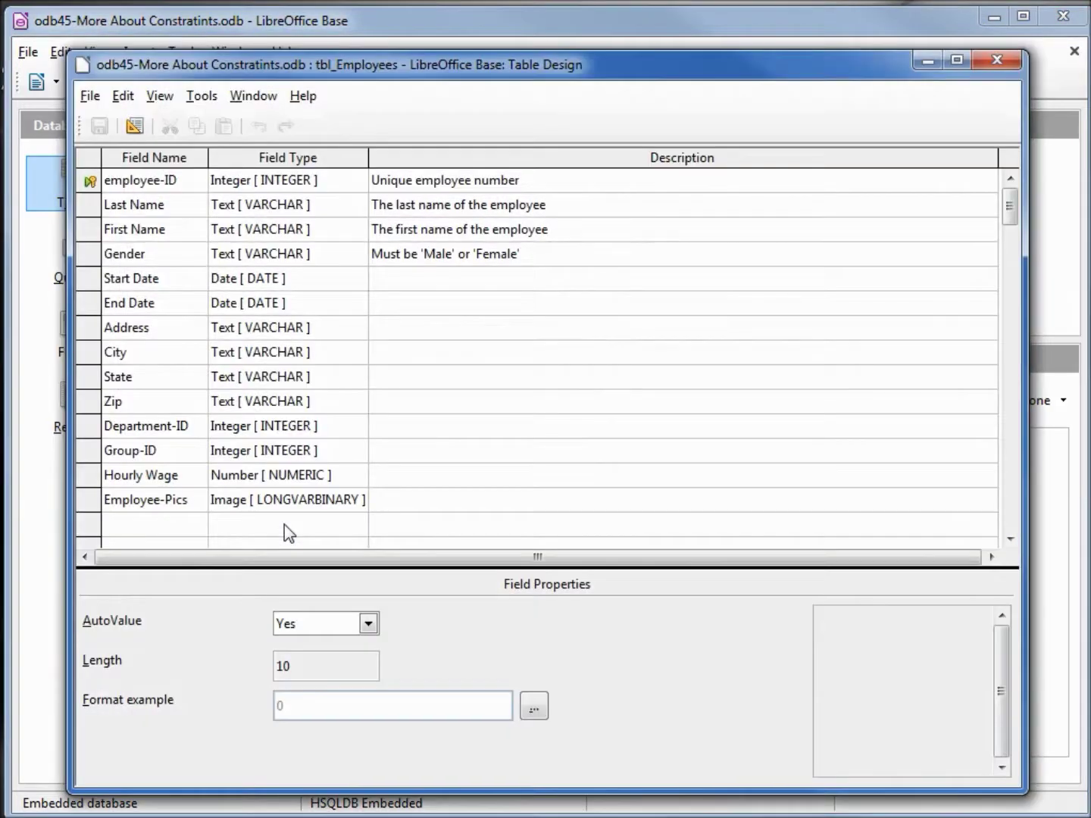
click(90, 428)
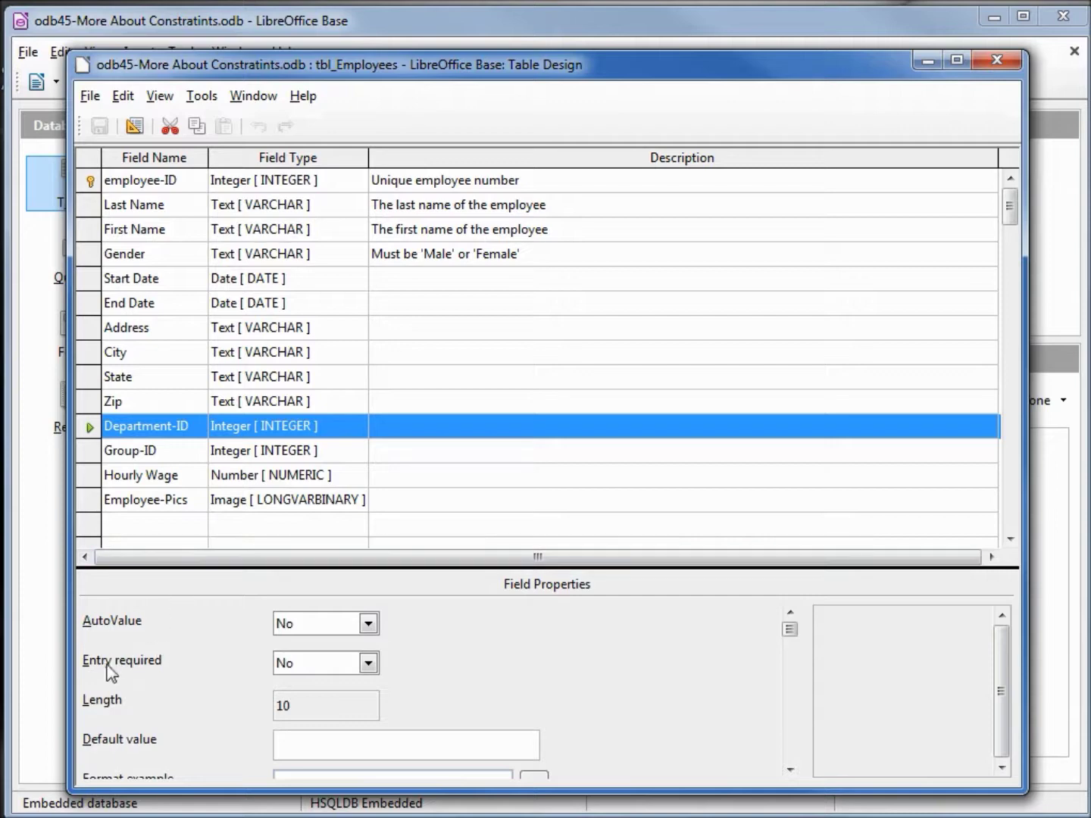
click(365, 664)
click(356, 684)
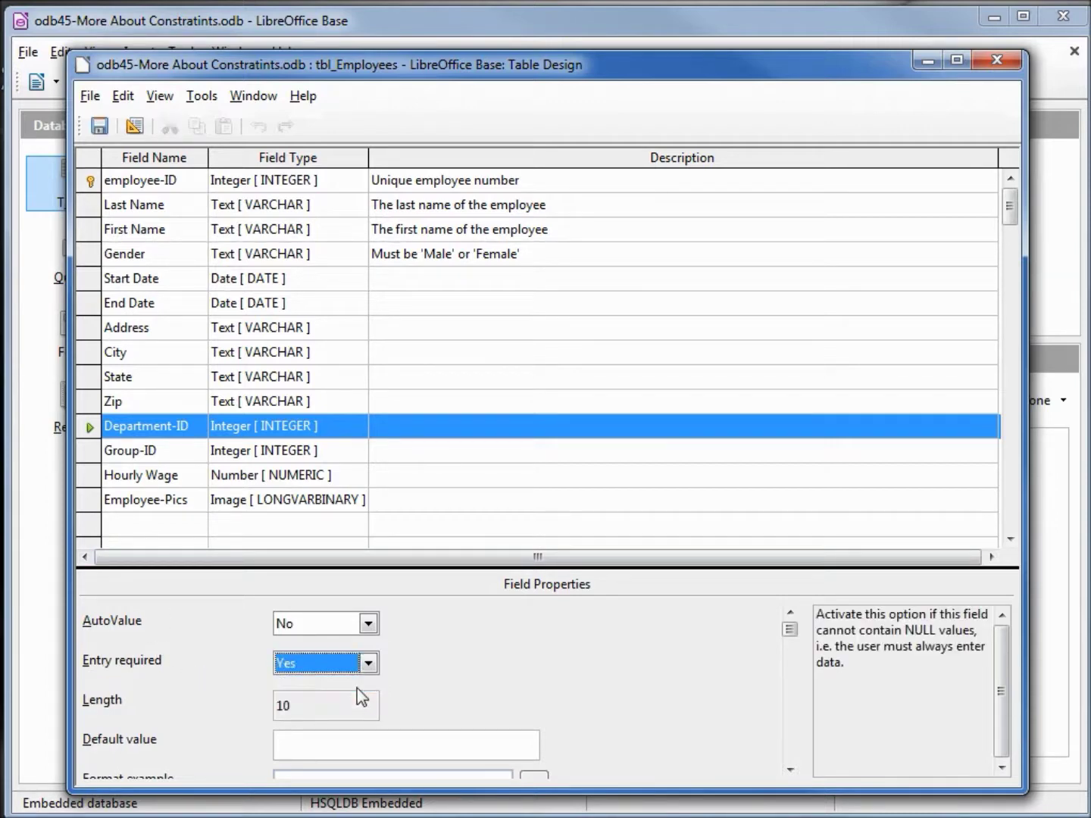
click(99, 126)
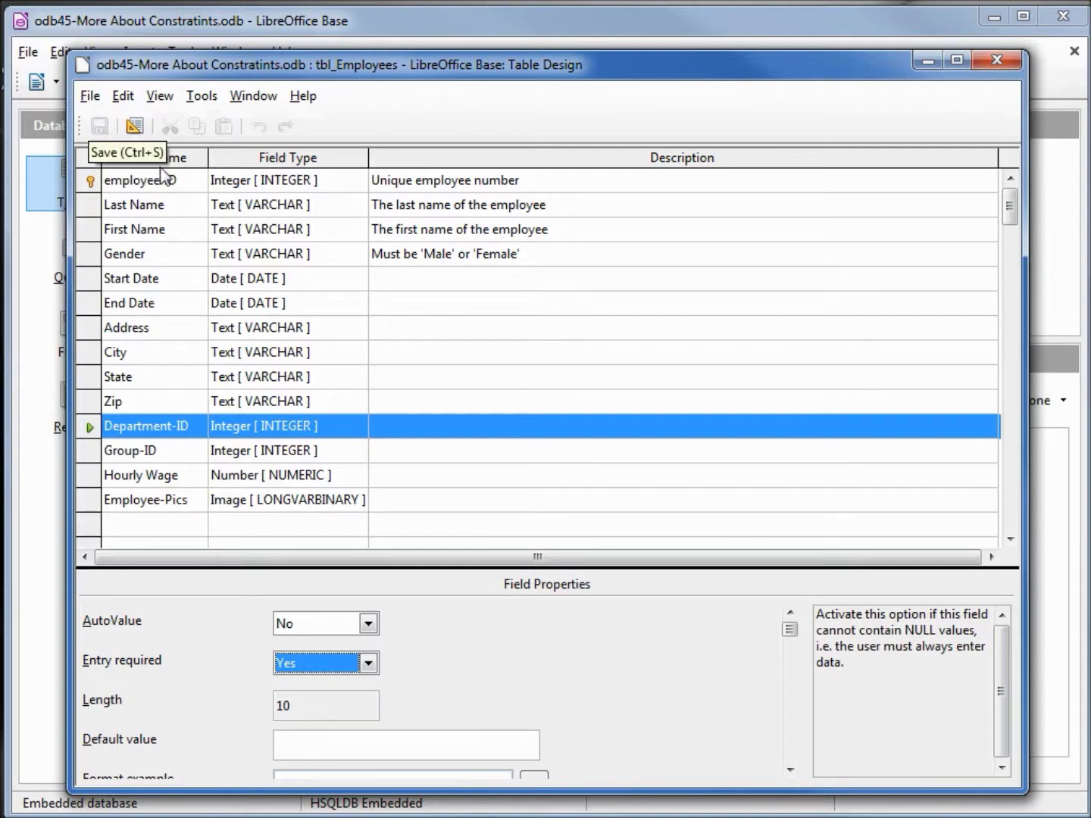
click(997, 61)
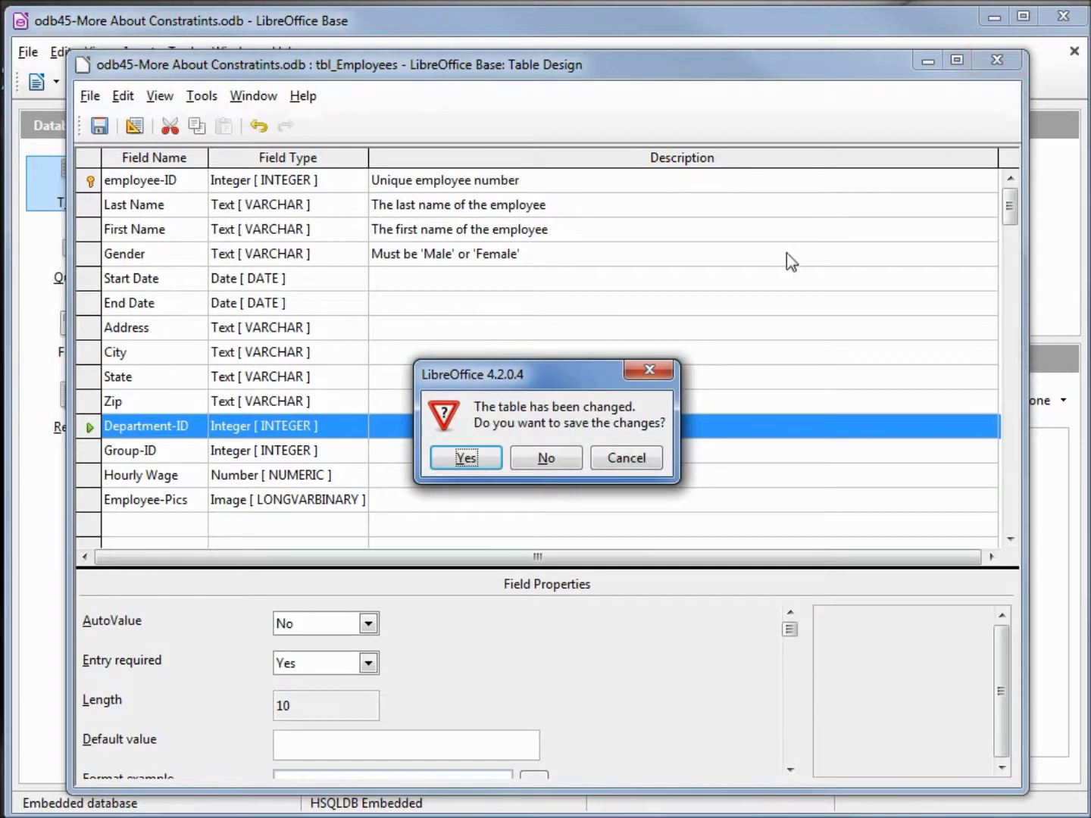
click(469, 460)
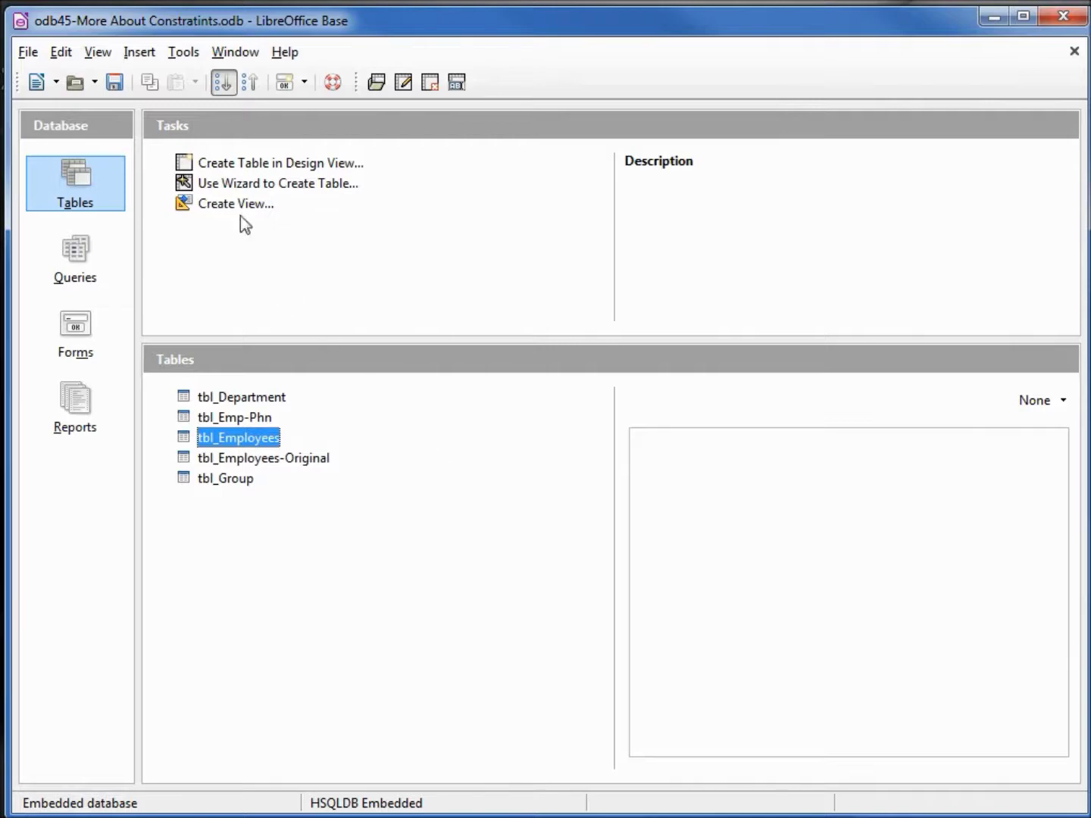
click(182, 53)
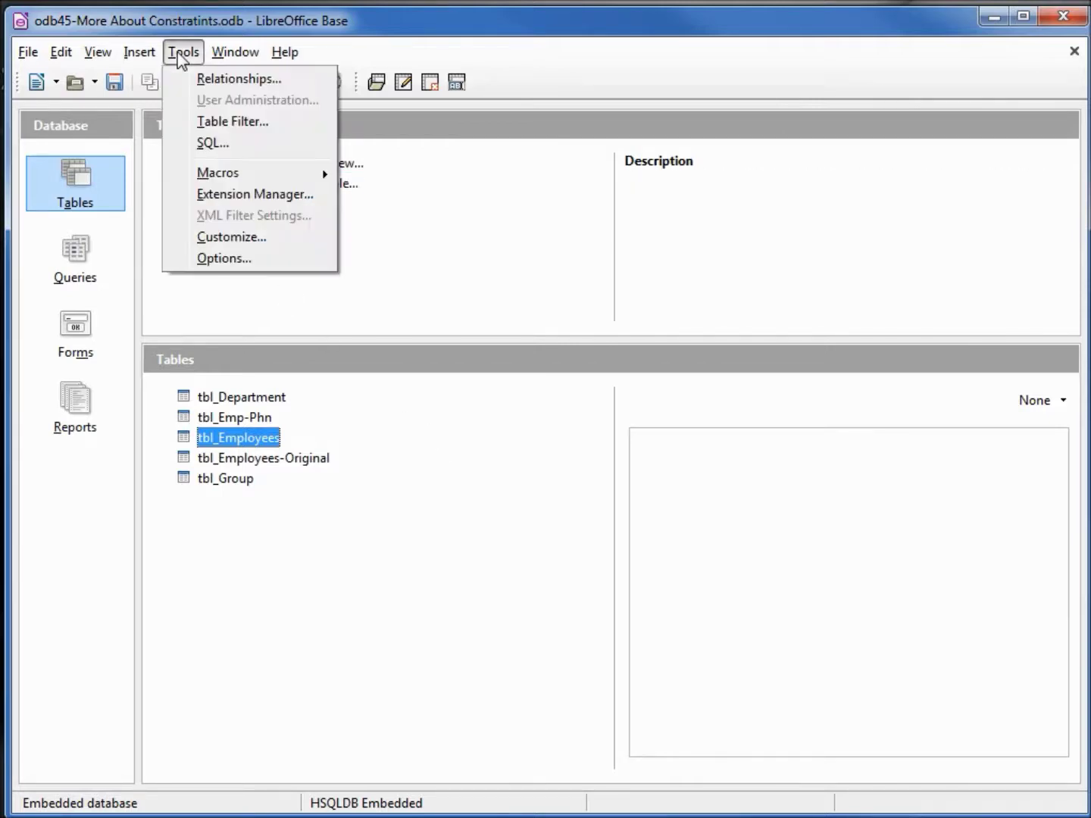
click(207, 78)
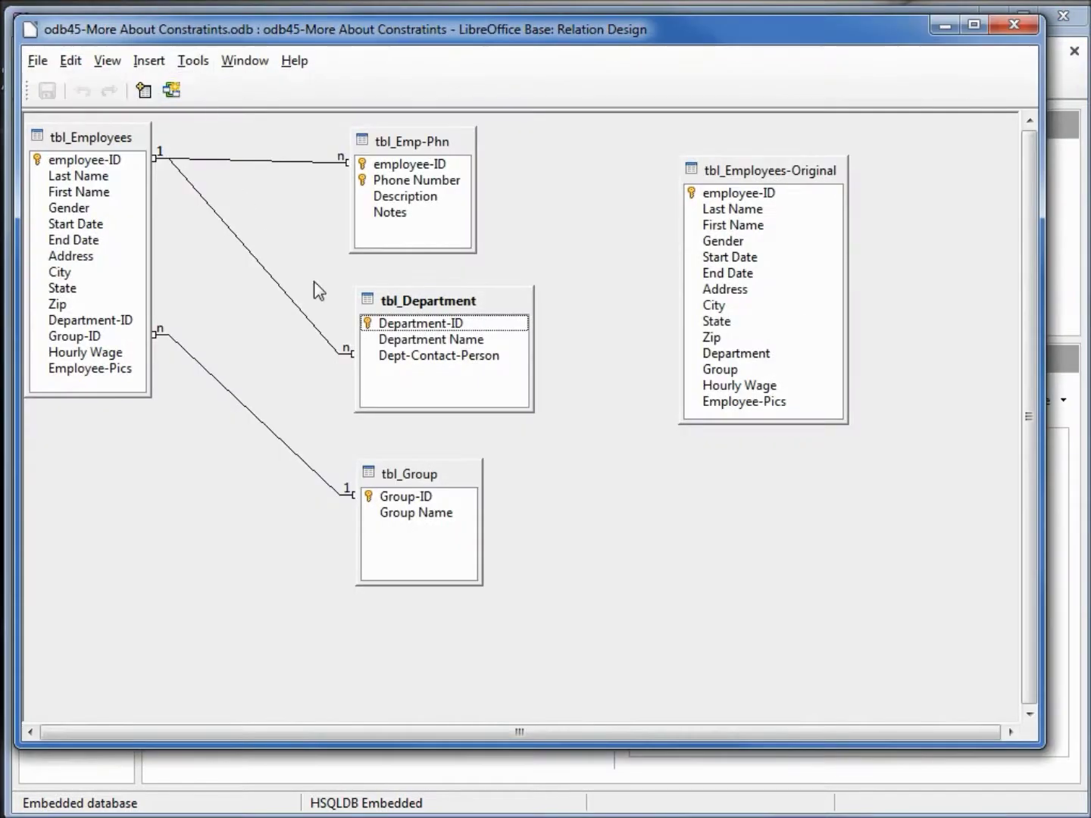
drag(399, 330, 121, 313)
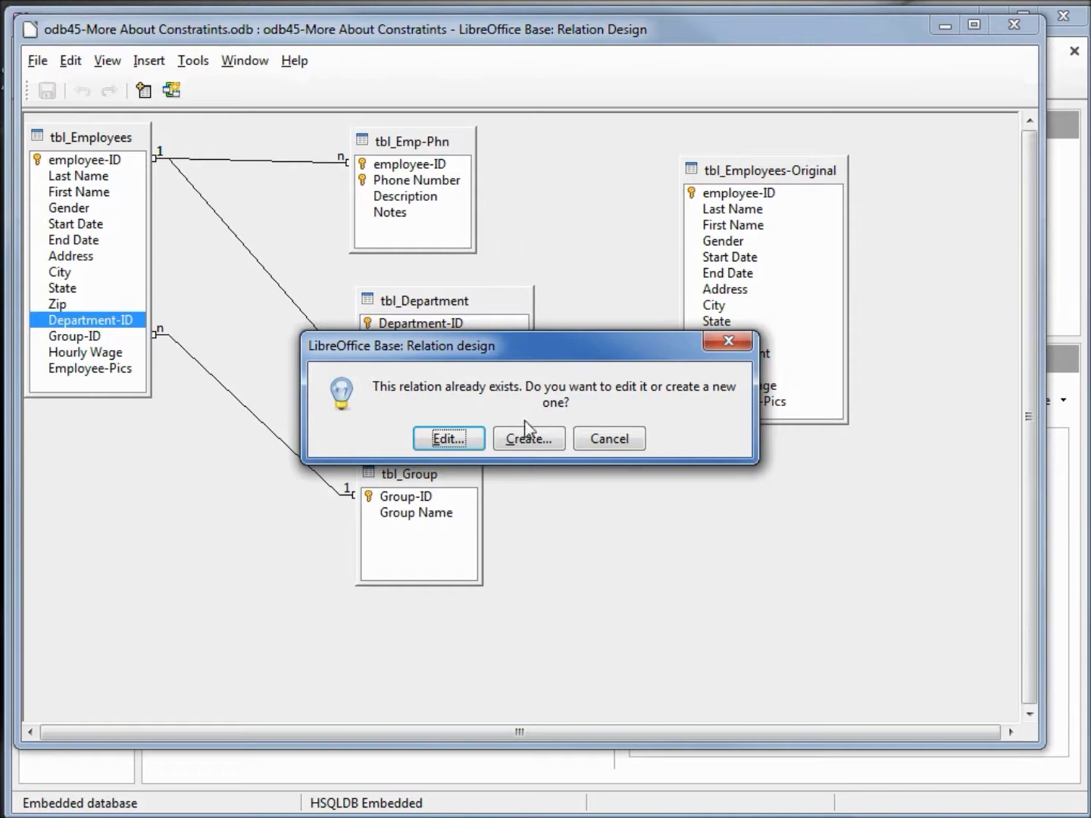
click(535, 438)
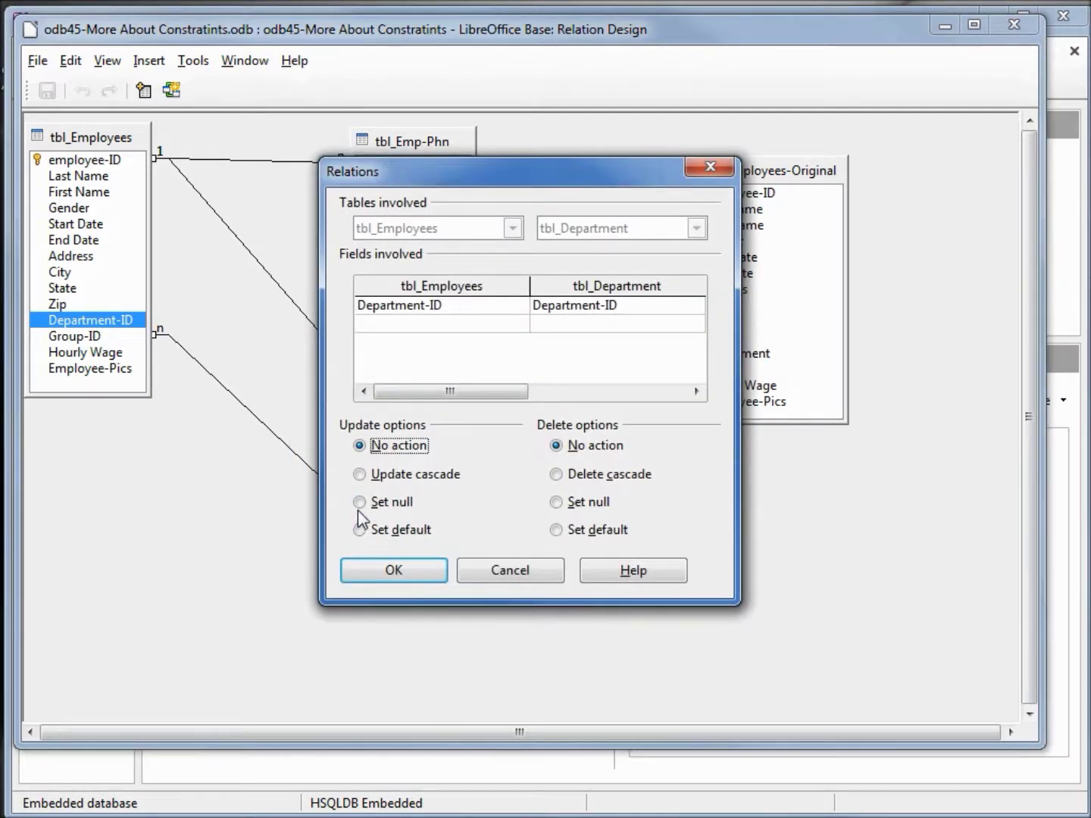
click(361, 478)
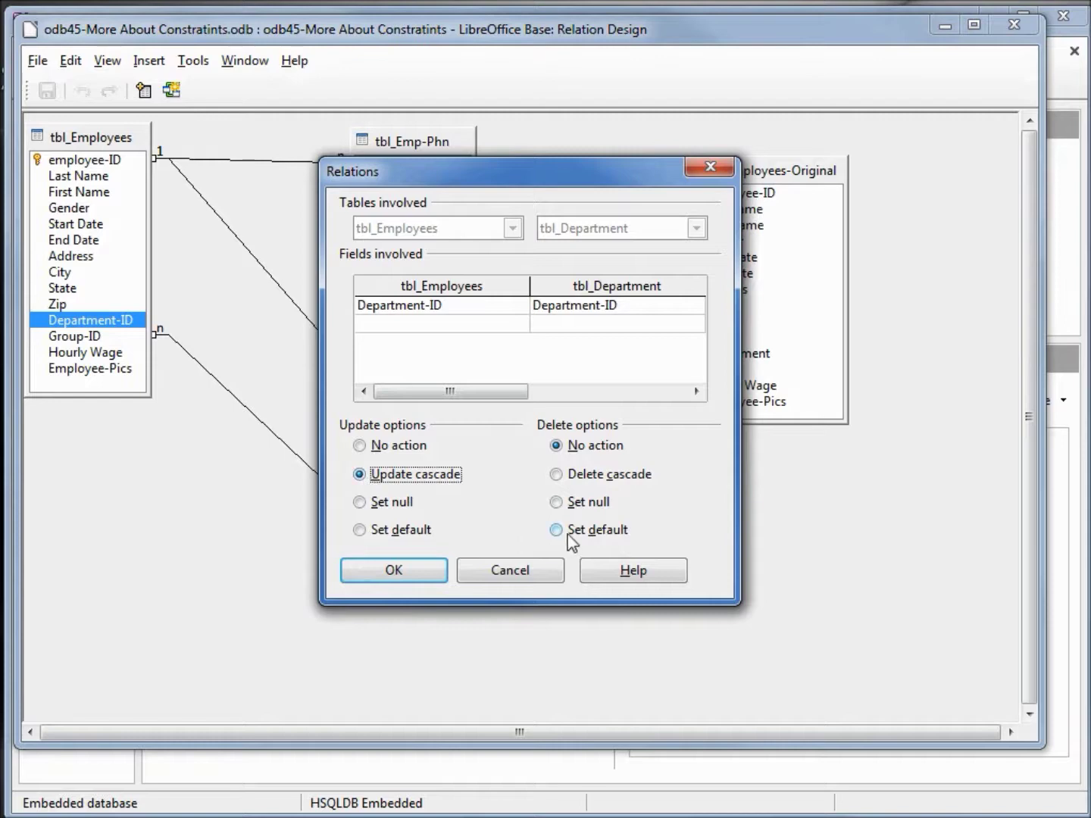
click(558, 531)
click(404, 573)
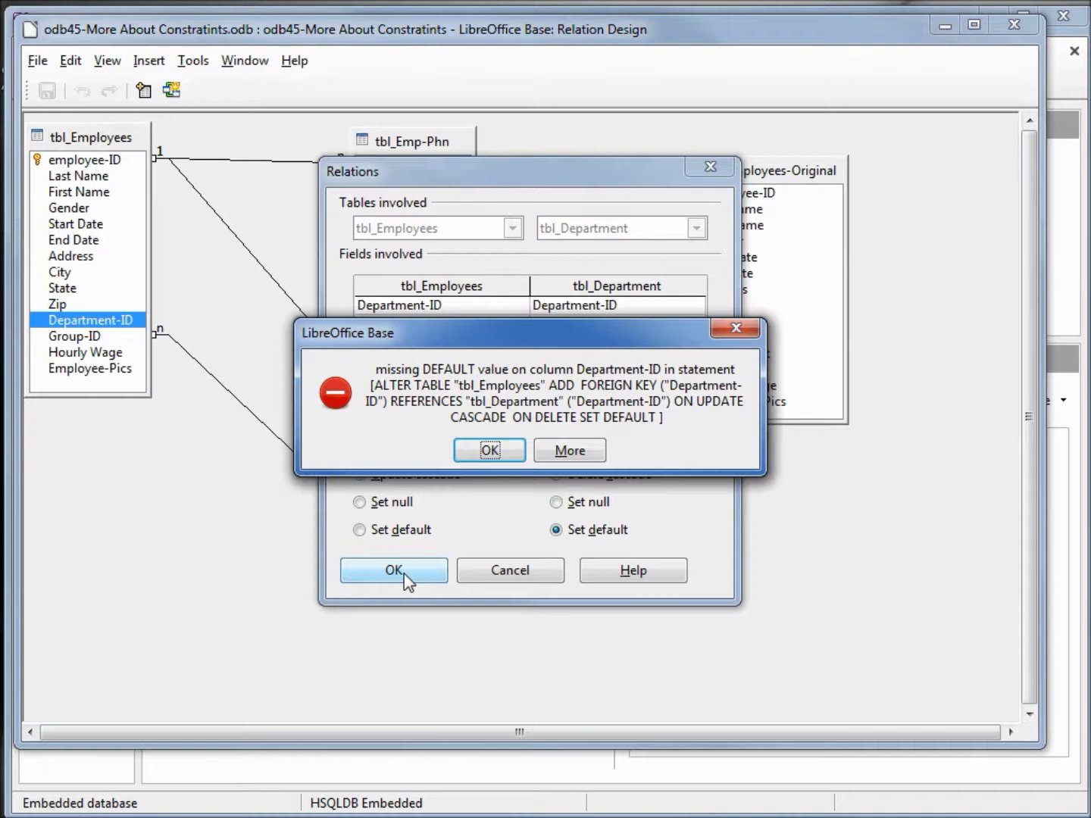
click(487, 450)
click(521, 583)
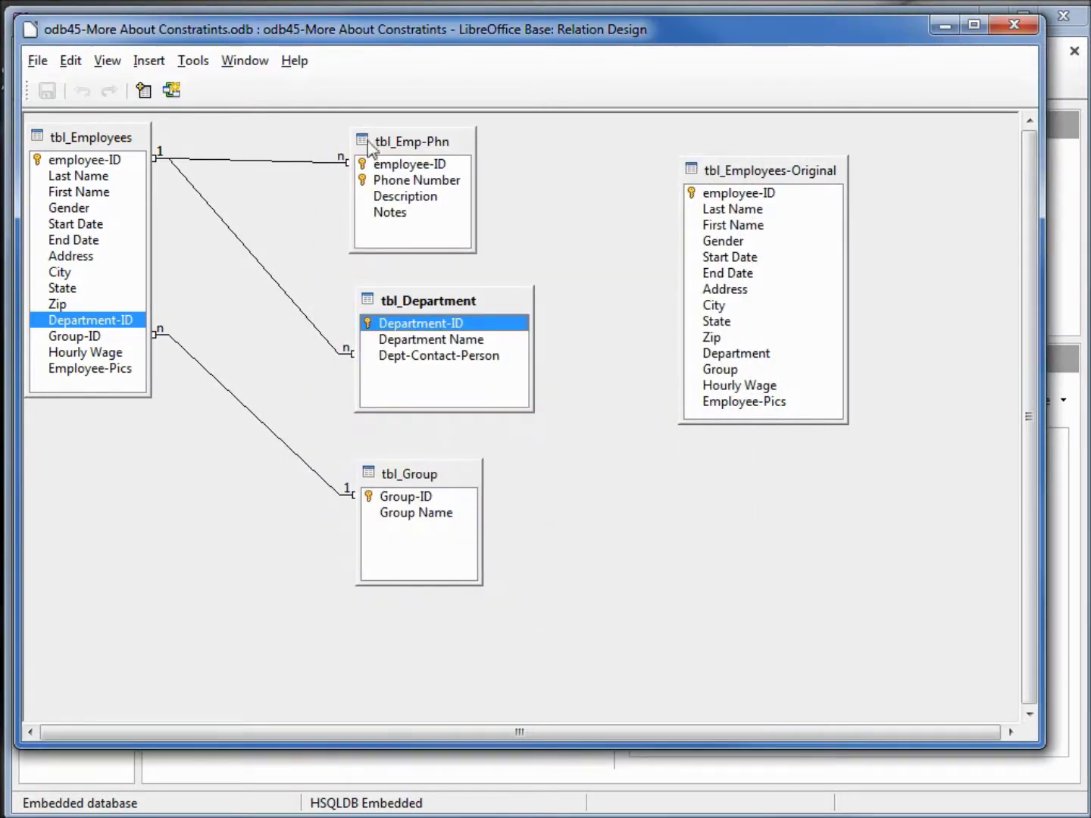
click(1012, 32)
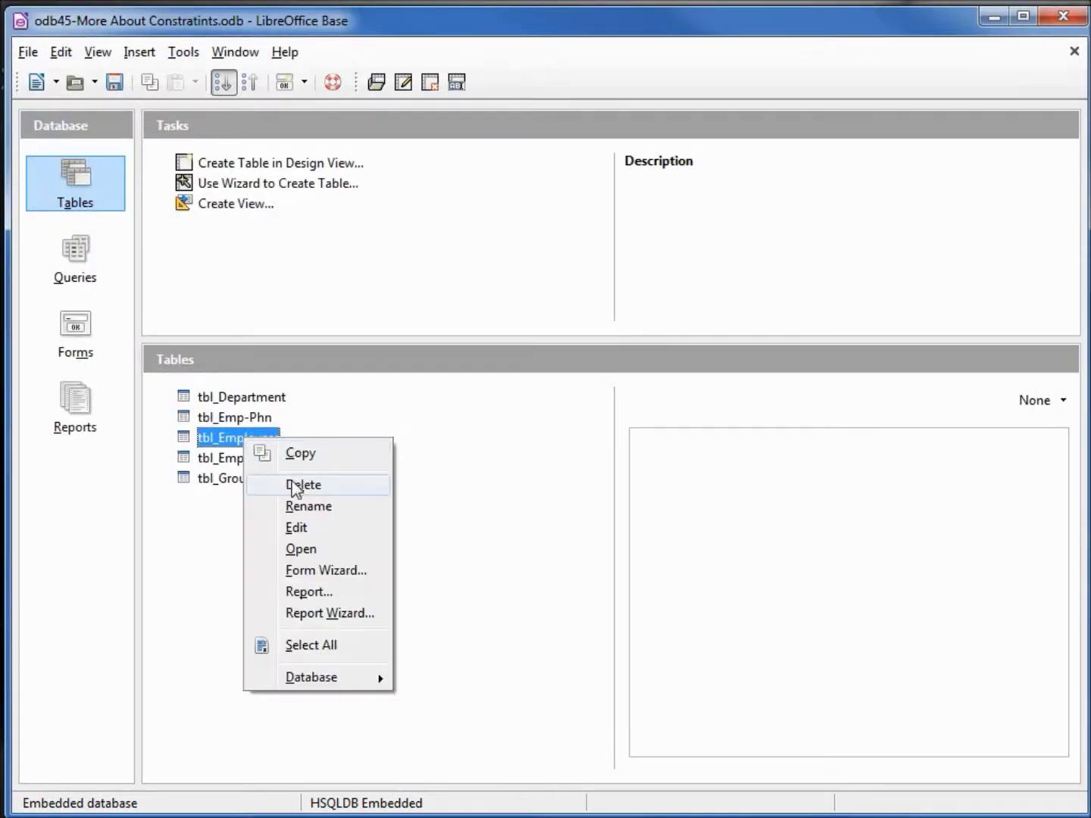
click(305, 529)
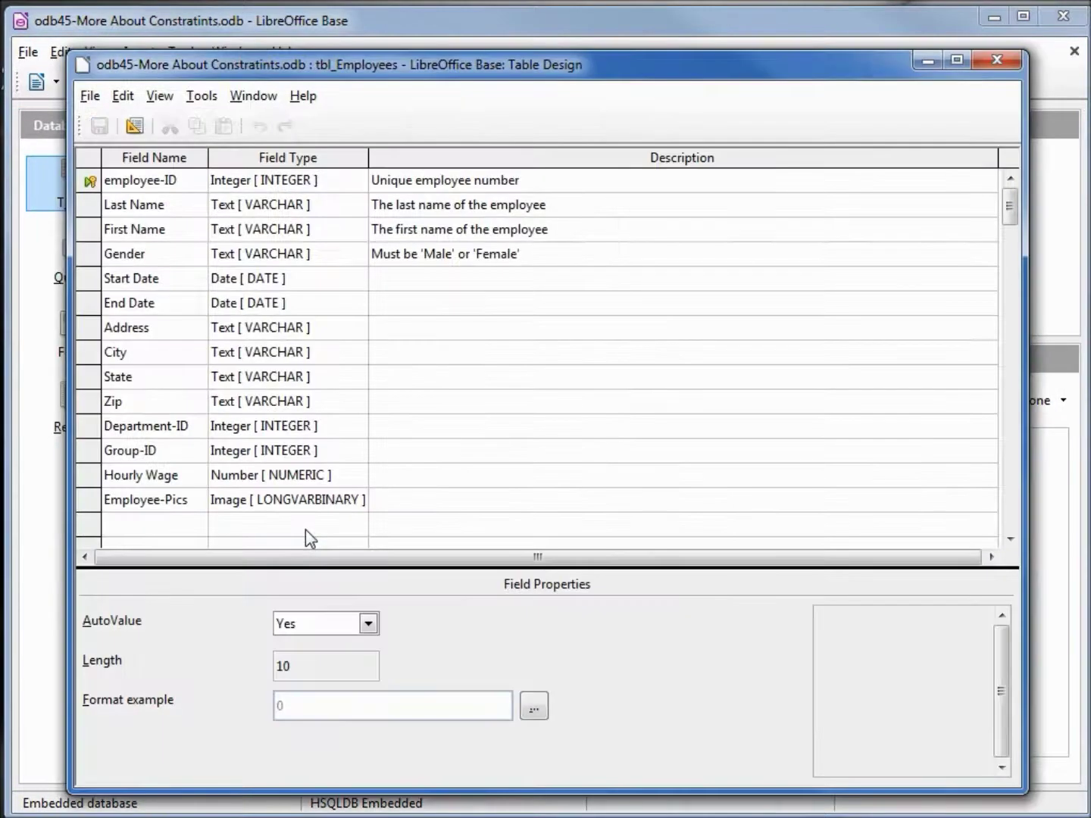
click(85, 427)
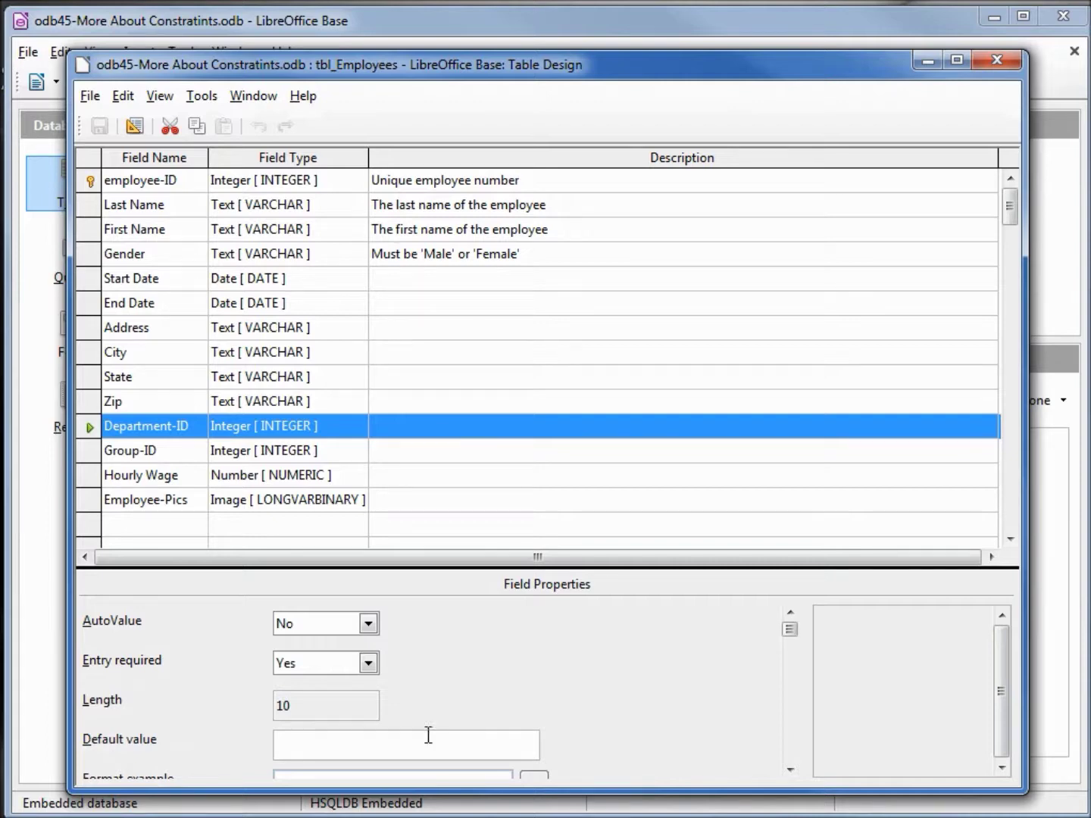
click(1015, 58)
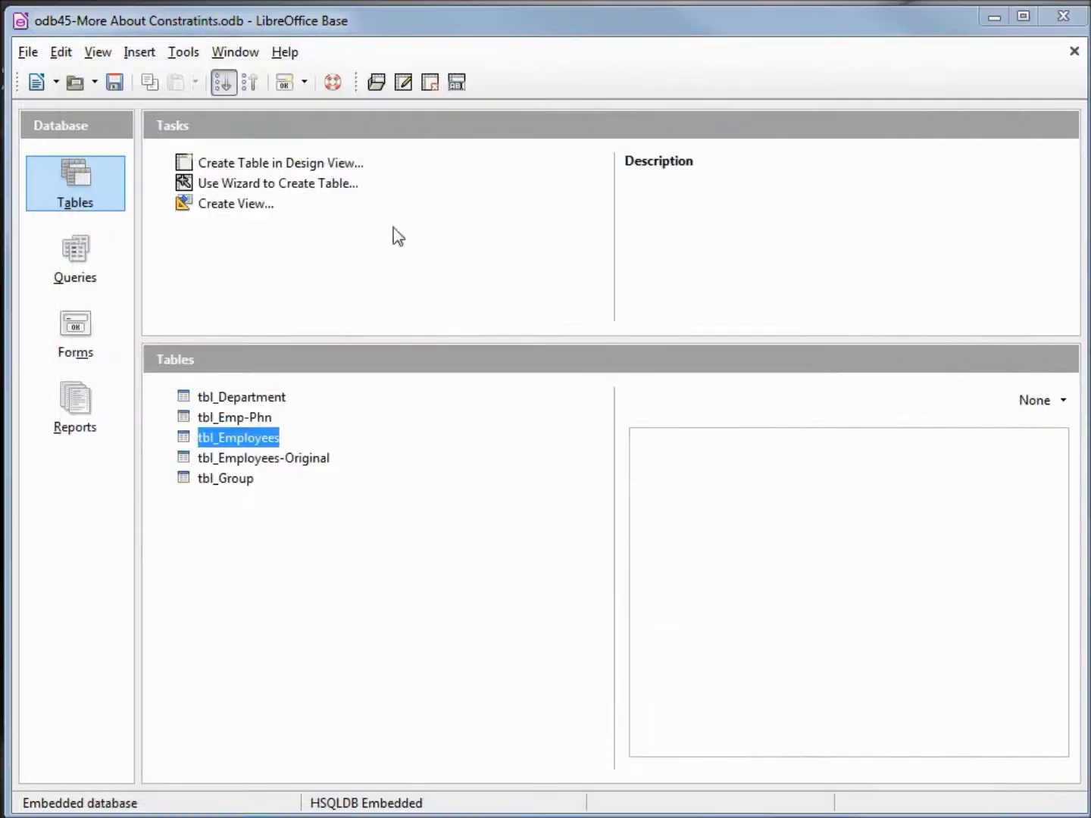
Open the Execute SQL Statement dialog and position the Notepad ALTER TABLE script beside it
click(181, 55)
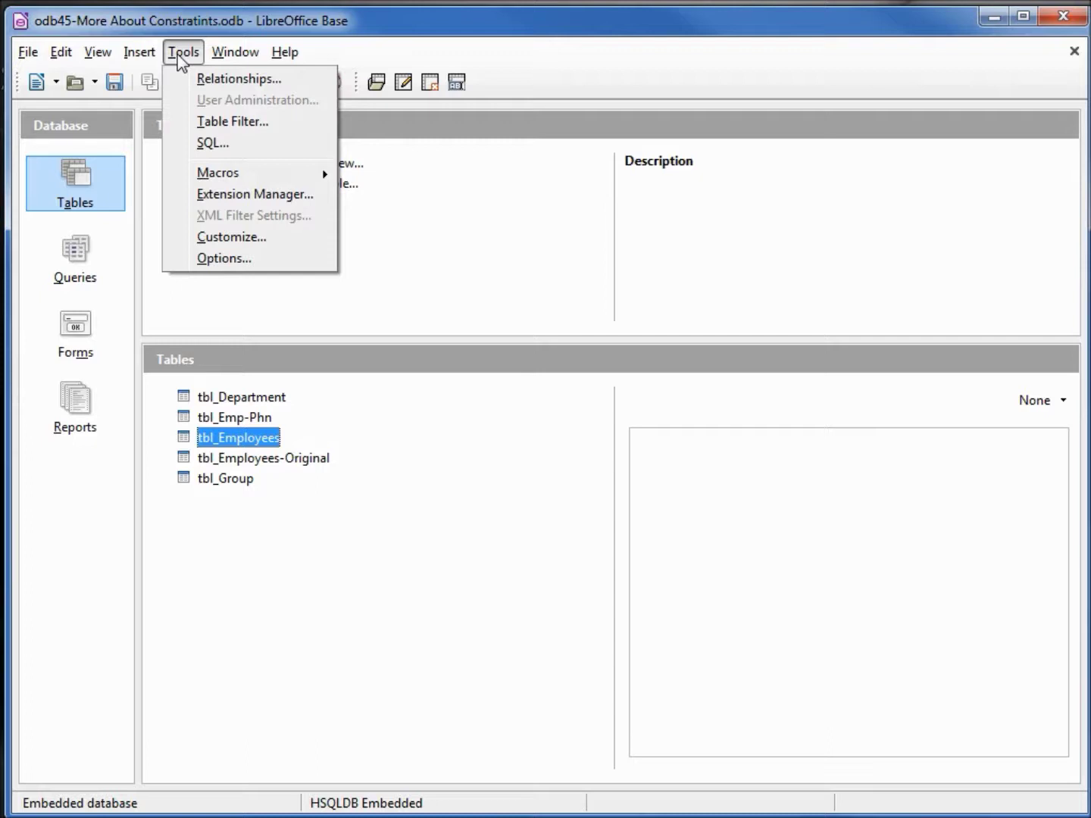
click(214, 145)
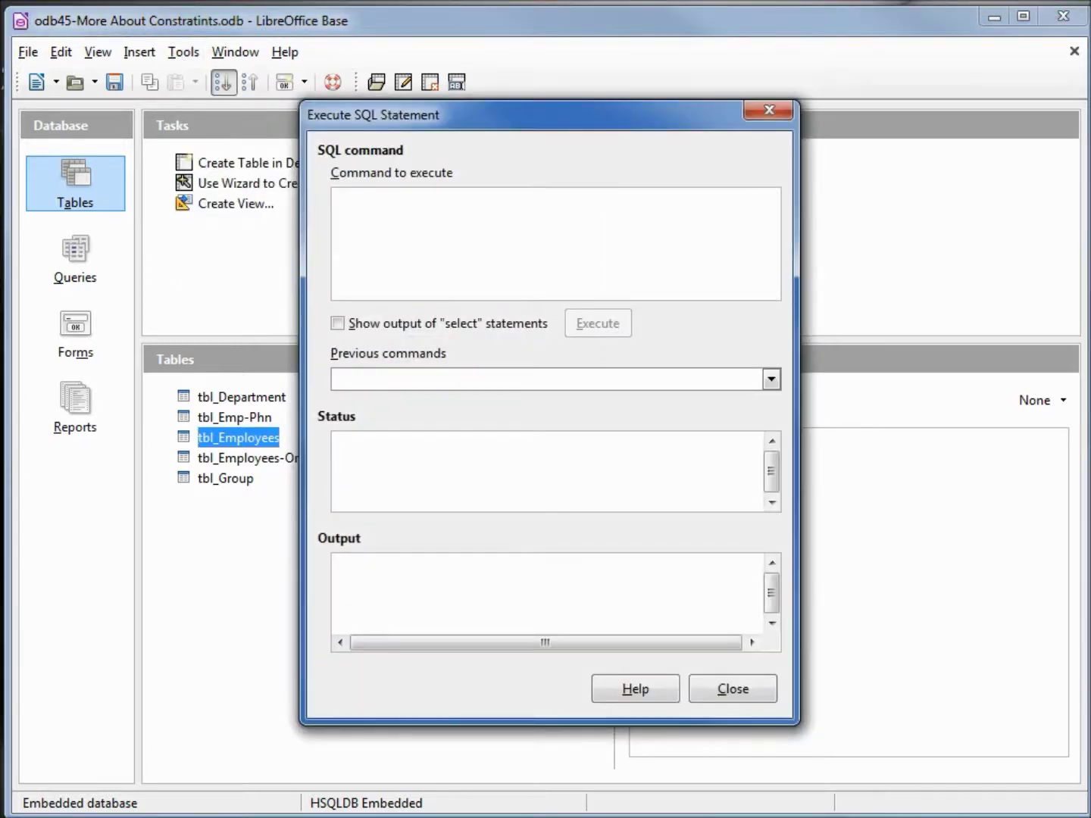
key(alt+Tab)
drag(503, 213, 286, 211)
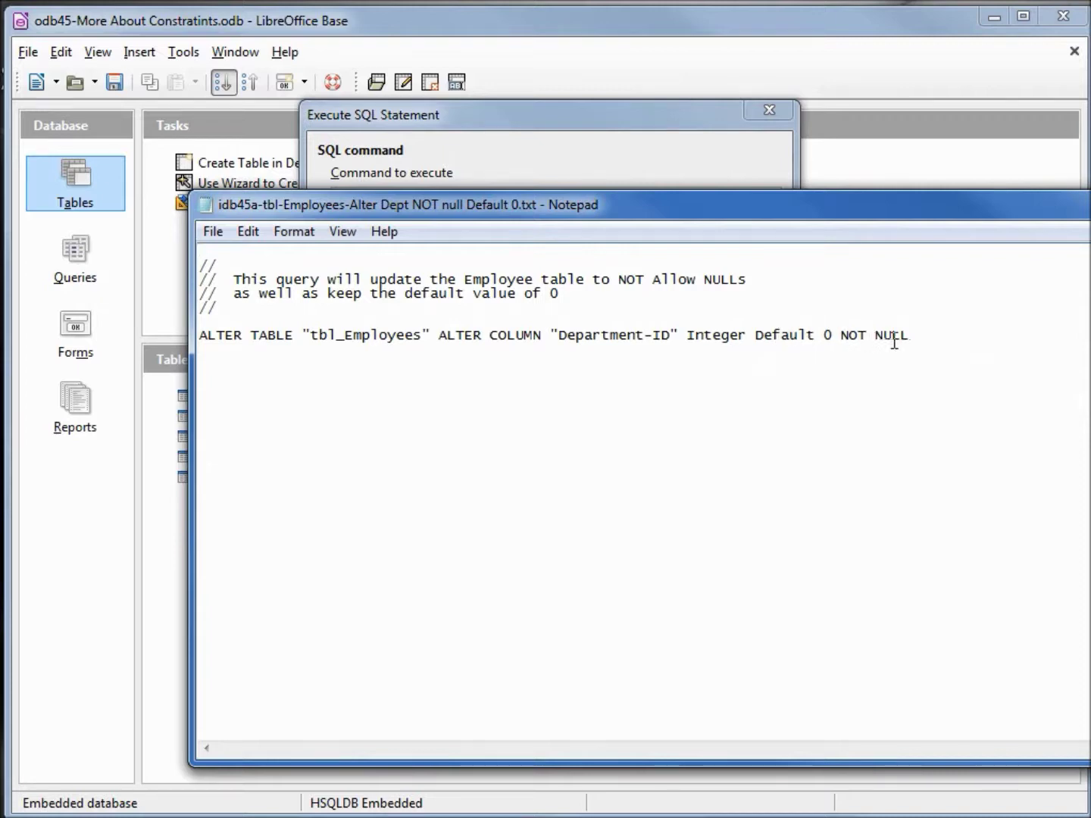
Copy the entire query altering Department-ID to Integer Default 0 NOT NULL
drag(909, 336, 185, 249)
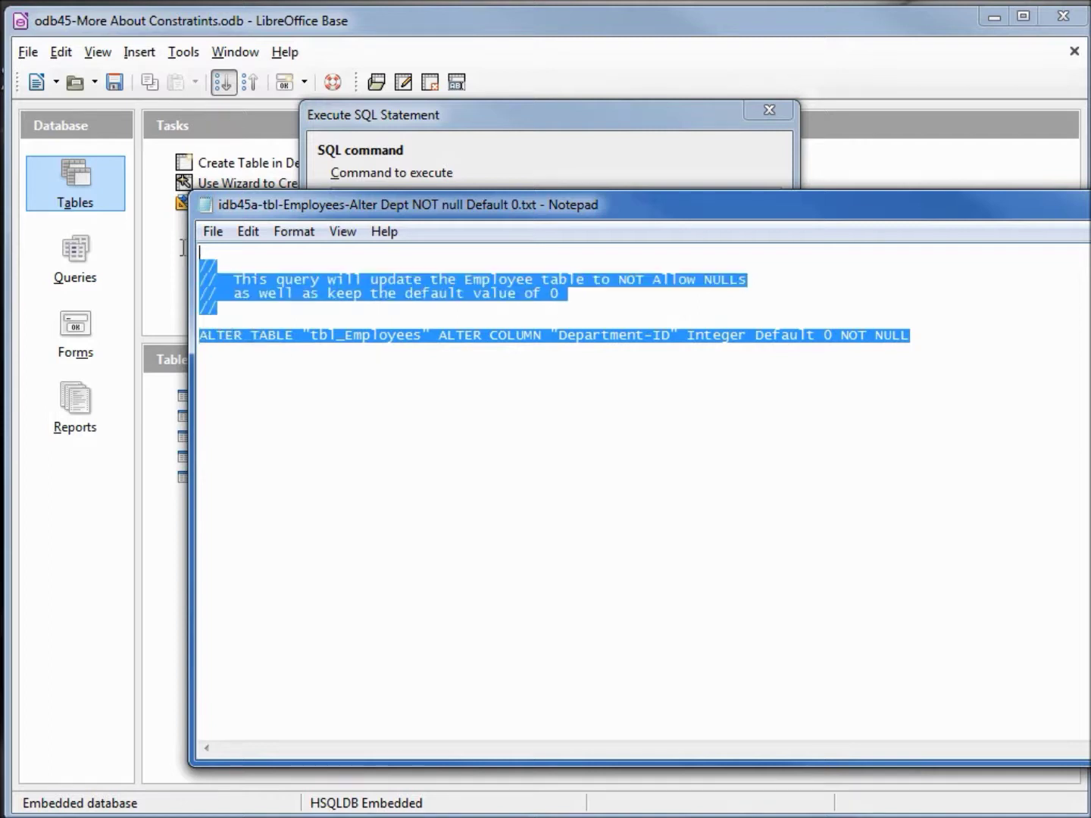
right_click(359, 288)
click(390, 356)
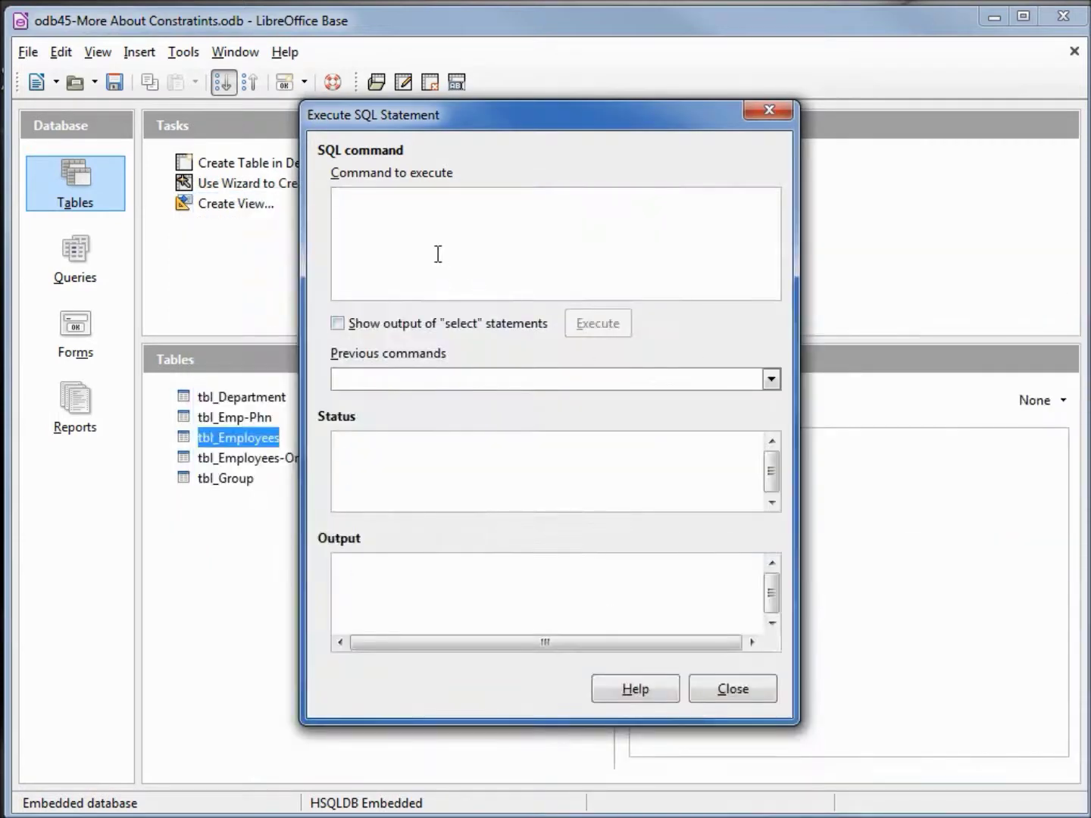
Paste the ALTER TABLE statement into the Command box, execute it, and close the dialog
click(436, 245)
right_click(437, 245)
click(481, 330)
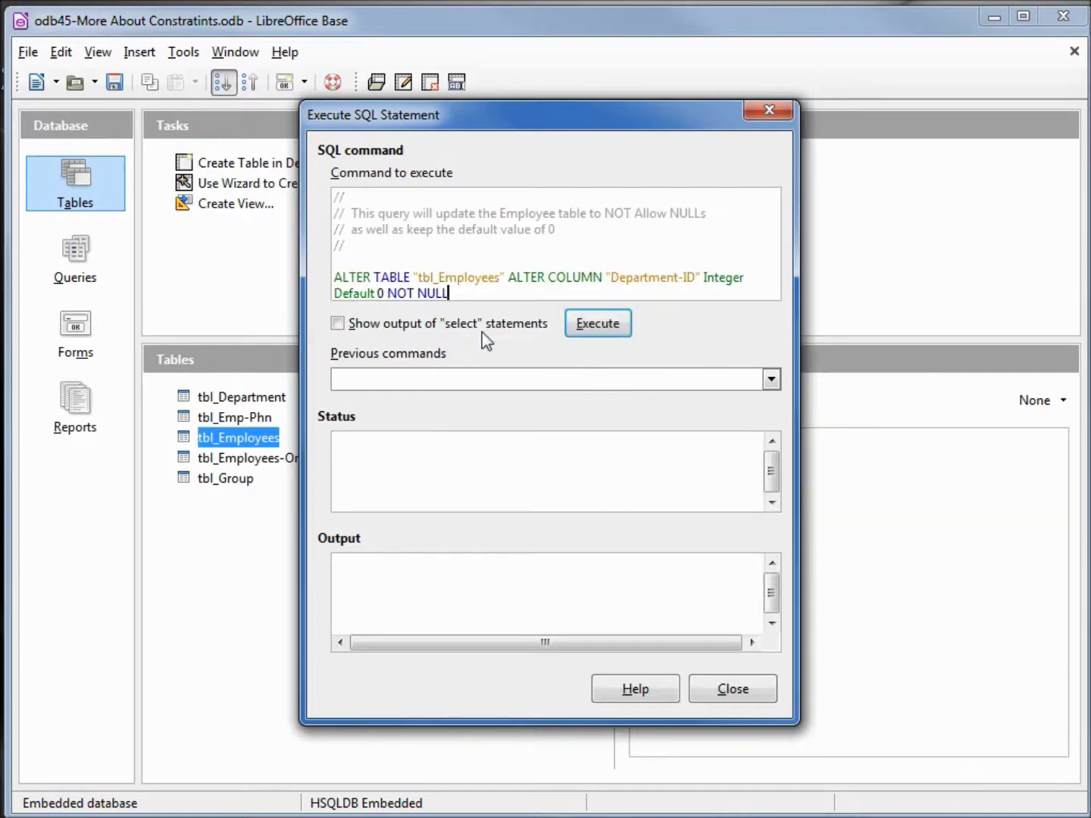
click(610, 331)
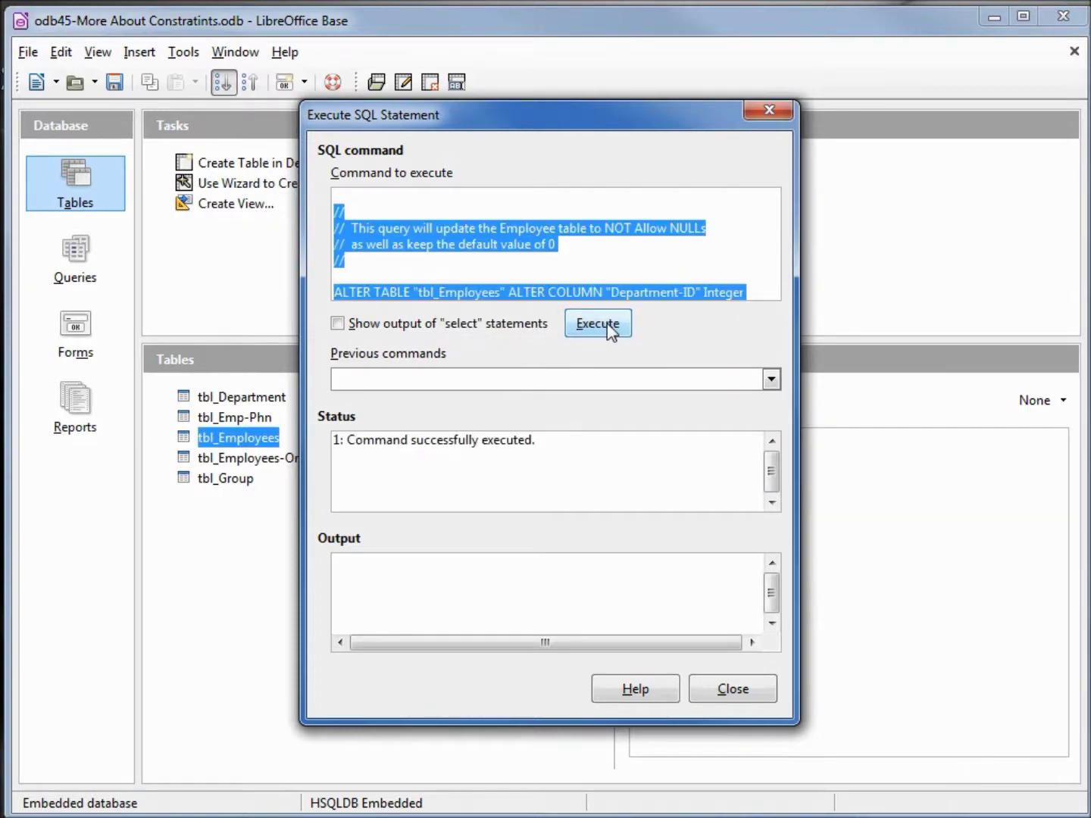
click(751, 693)
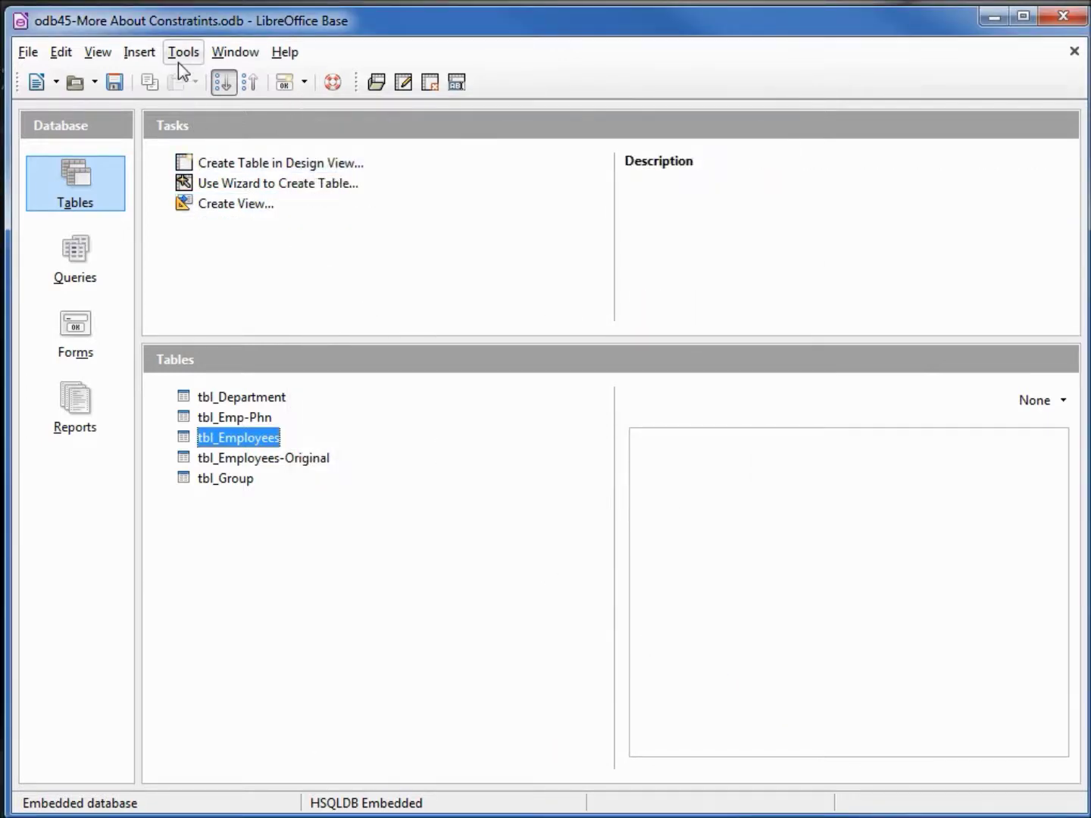
Edit the Department-ID relation to Update cascade and Delete set default, then save the relationships
click(181, 51)
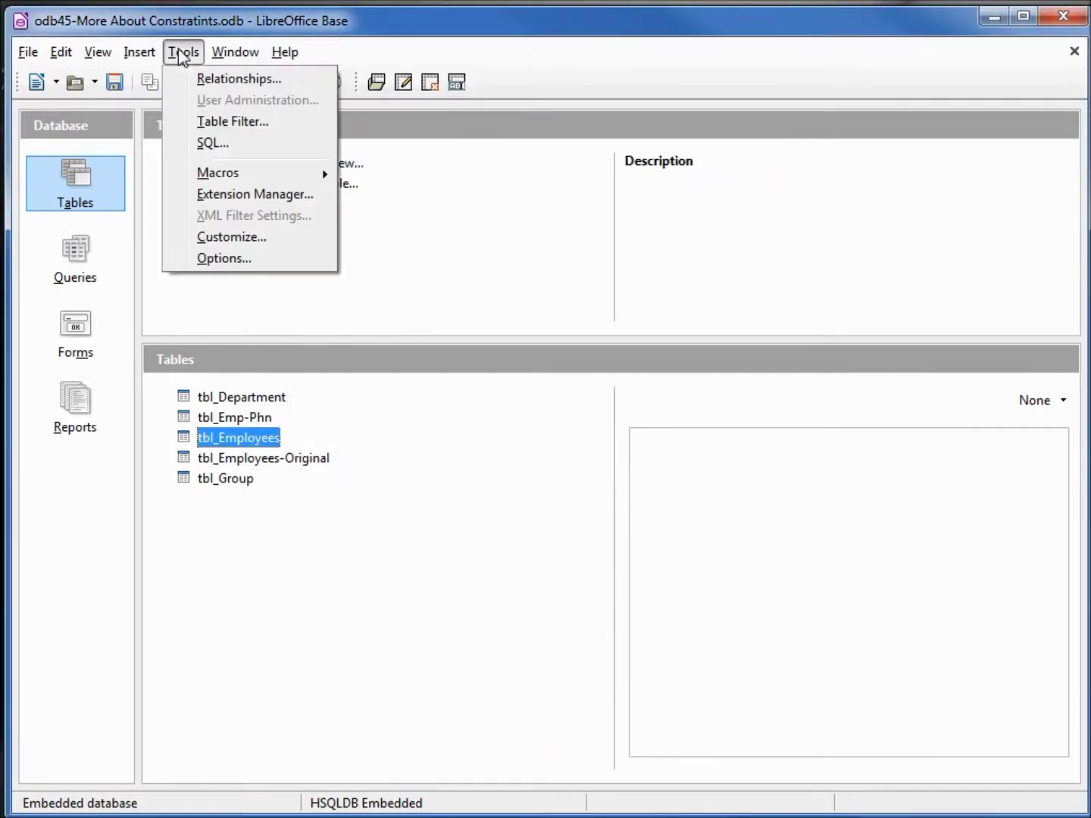
click(220, 79)
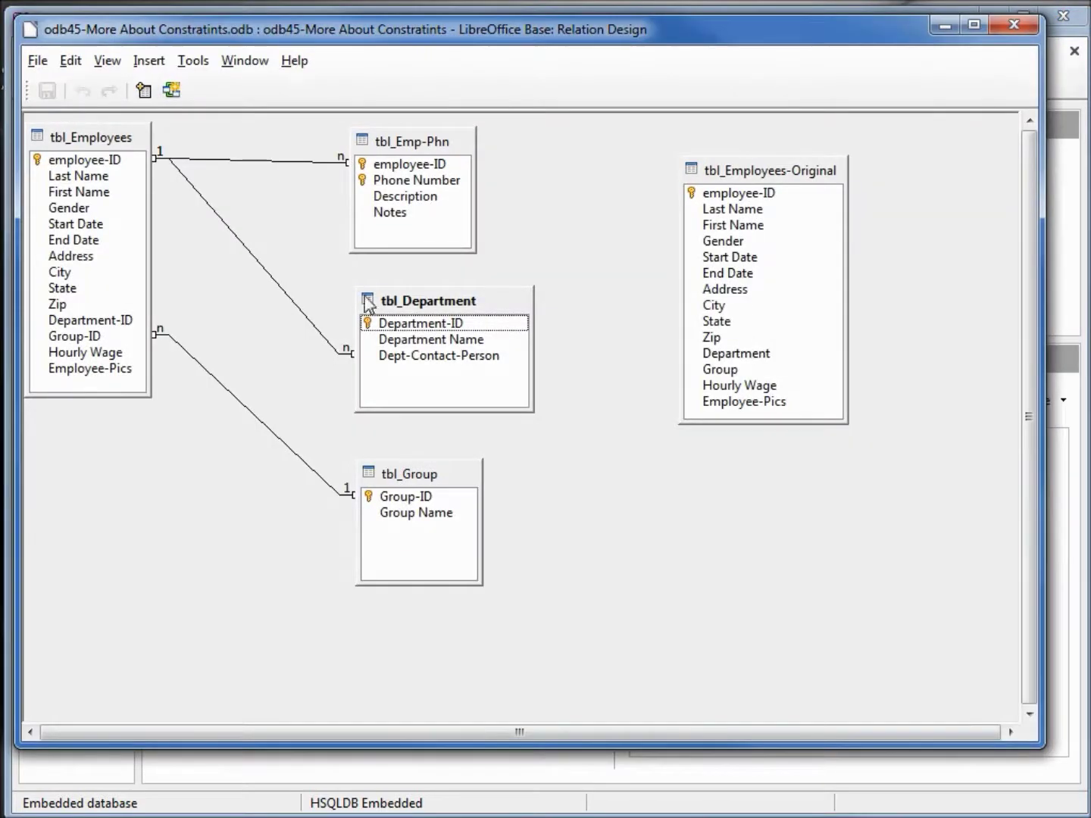
drag(390, 325, 141, 324)
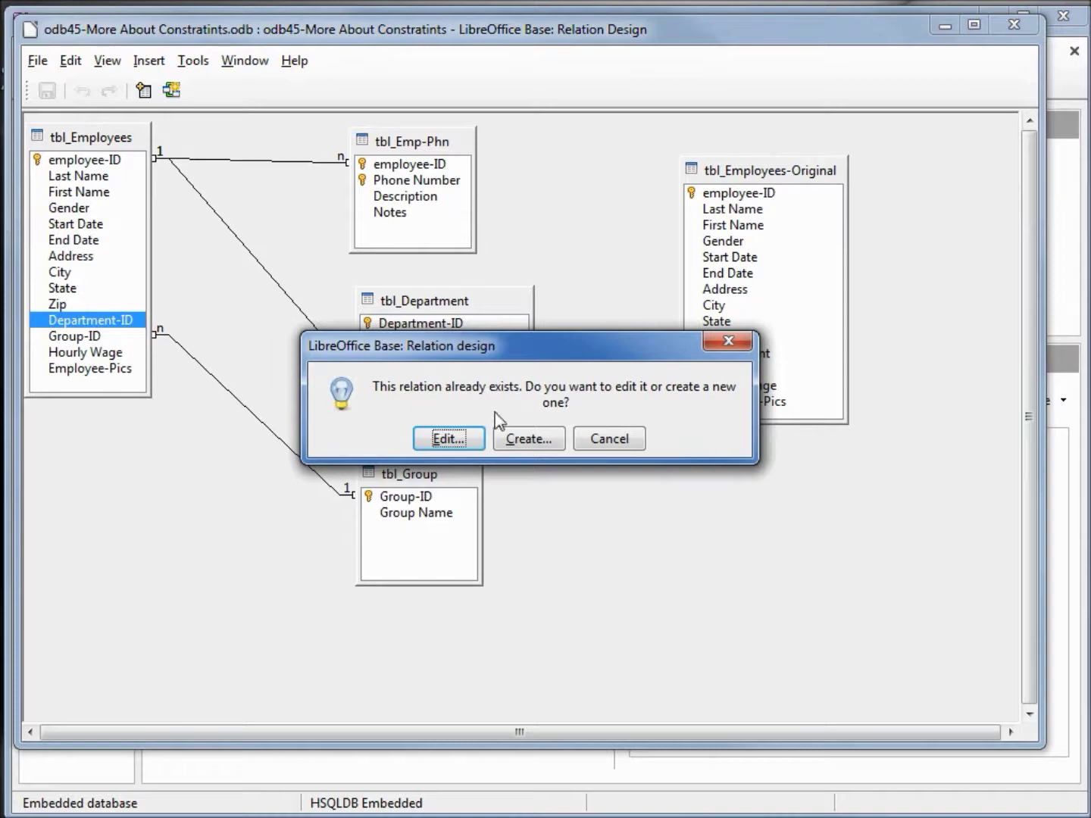
click(537, 438)
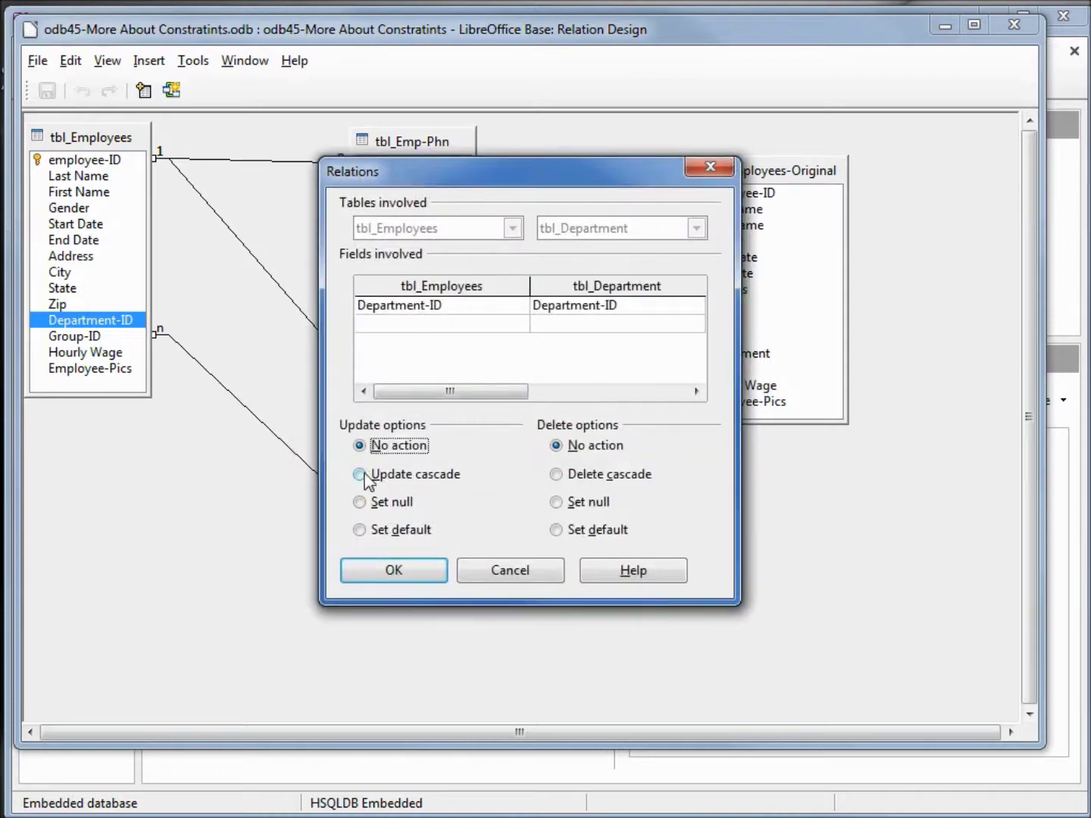
click(364, 477)
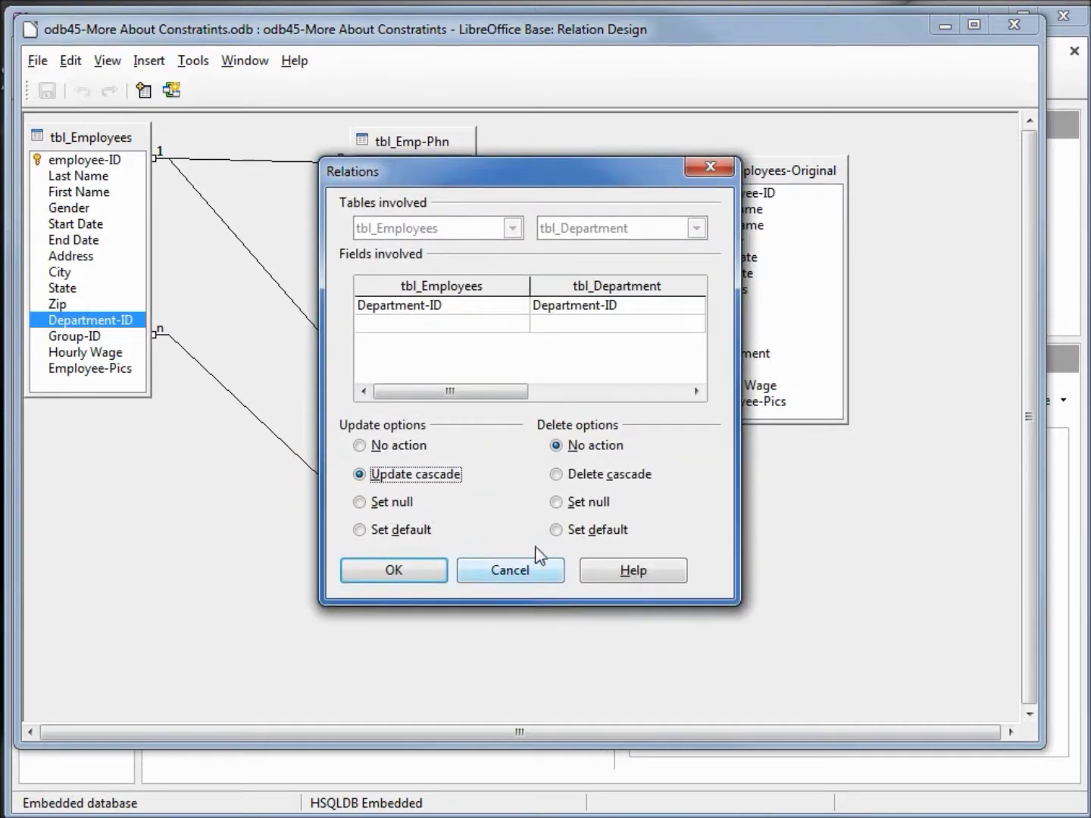
click(562, 536)
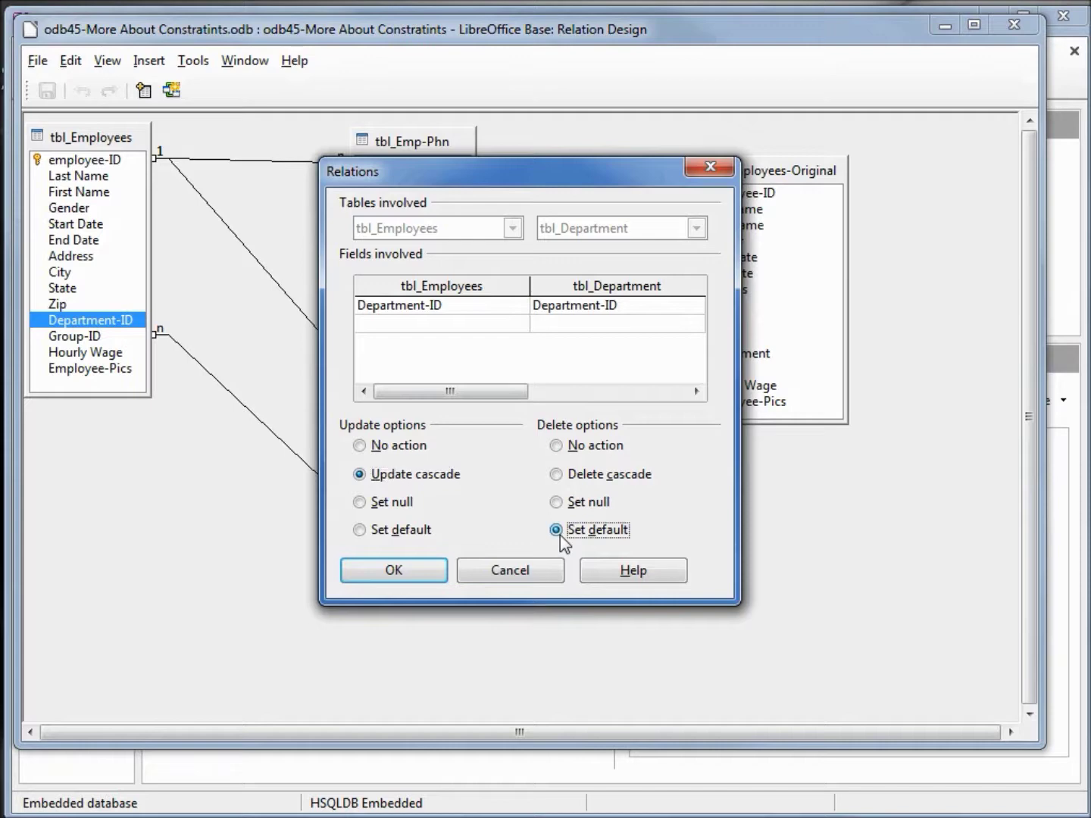
click(417, 576)
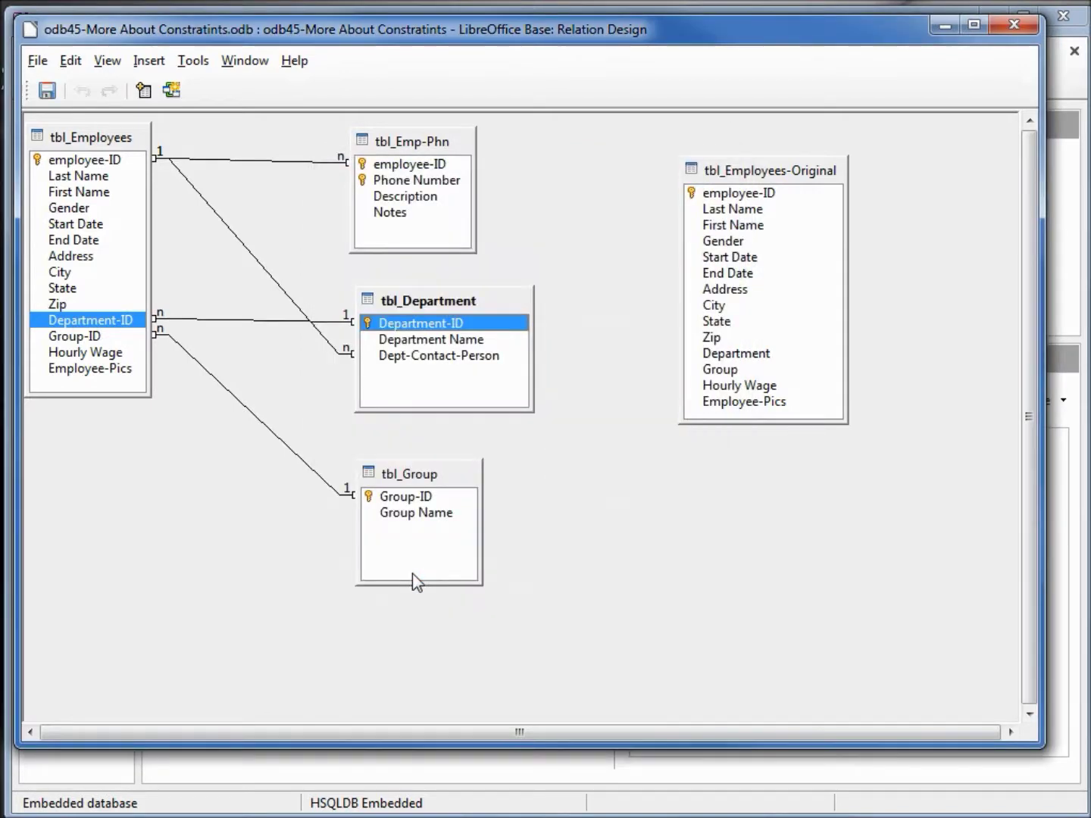
click(47, 92)
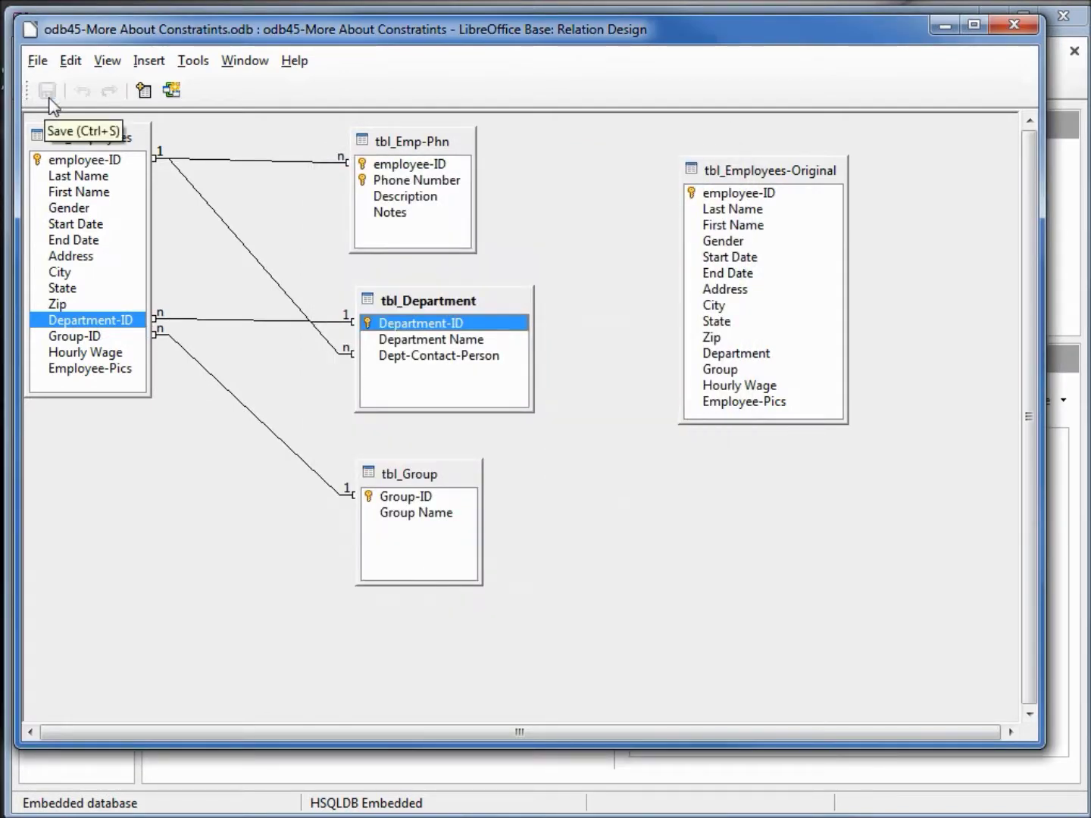
click(1014, 25)
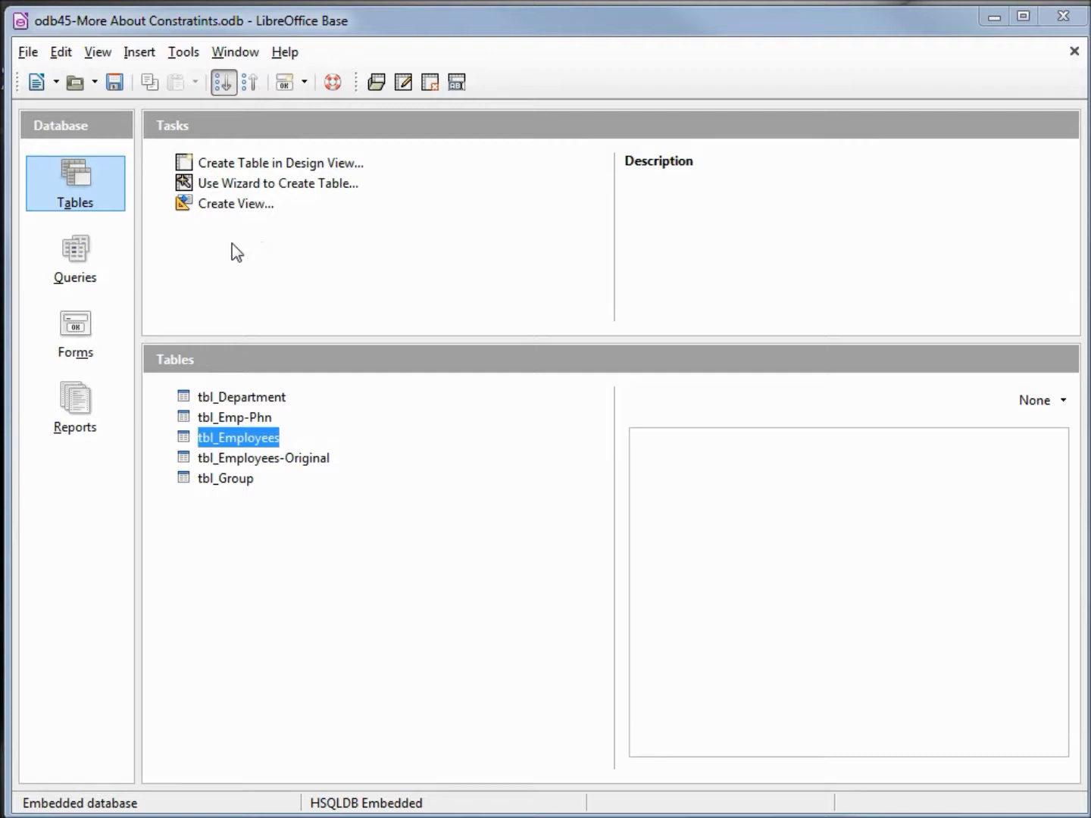
Open the odb43a-SYSTEM_TABLES query in SQL view and run it to list the PUBLIC tables
click(72, 255)
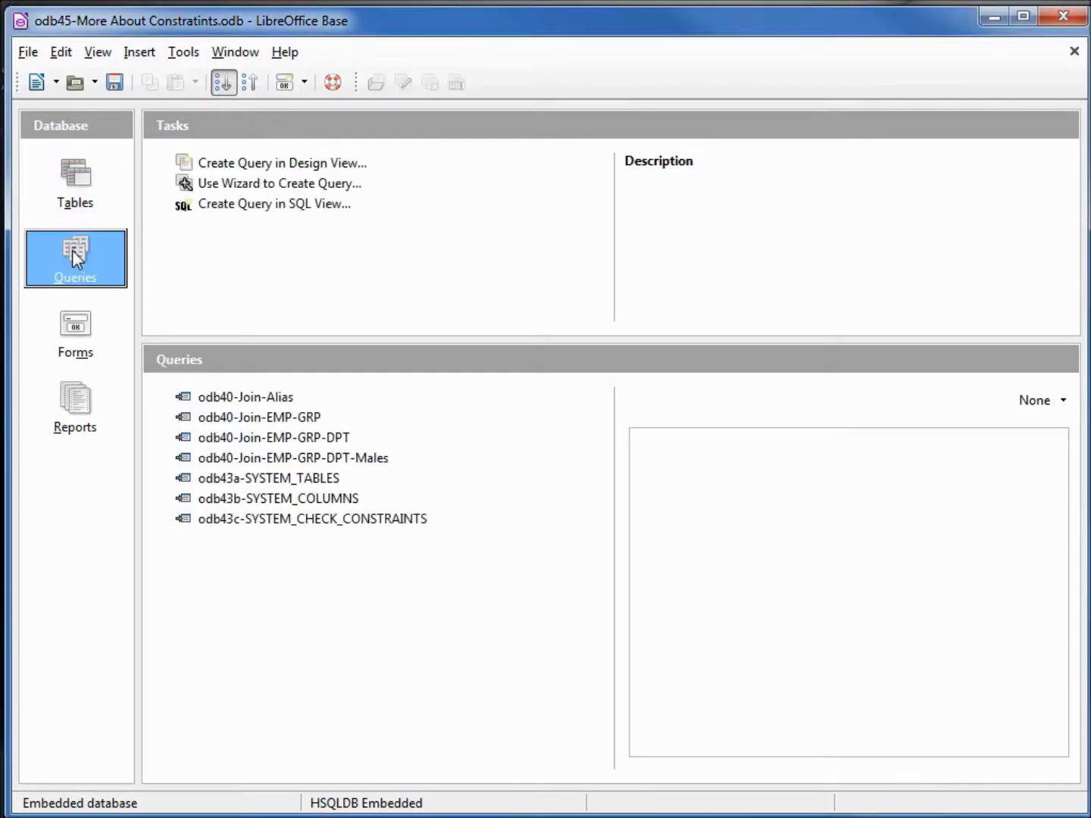
right_click(260, 479)
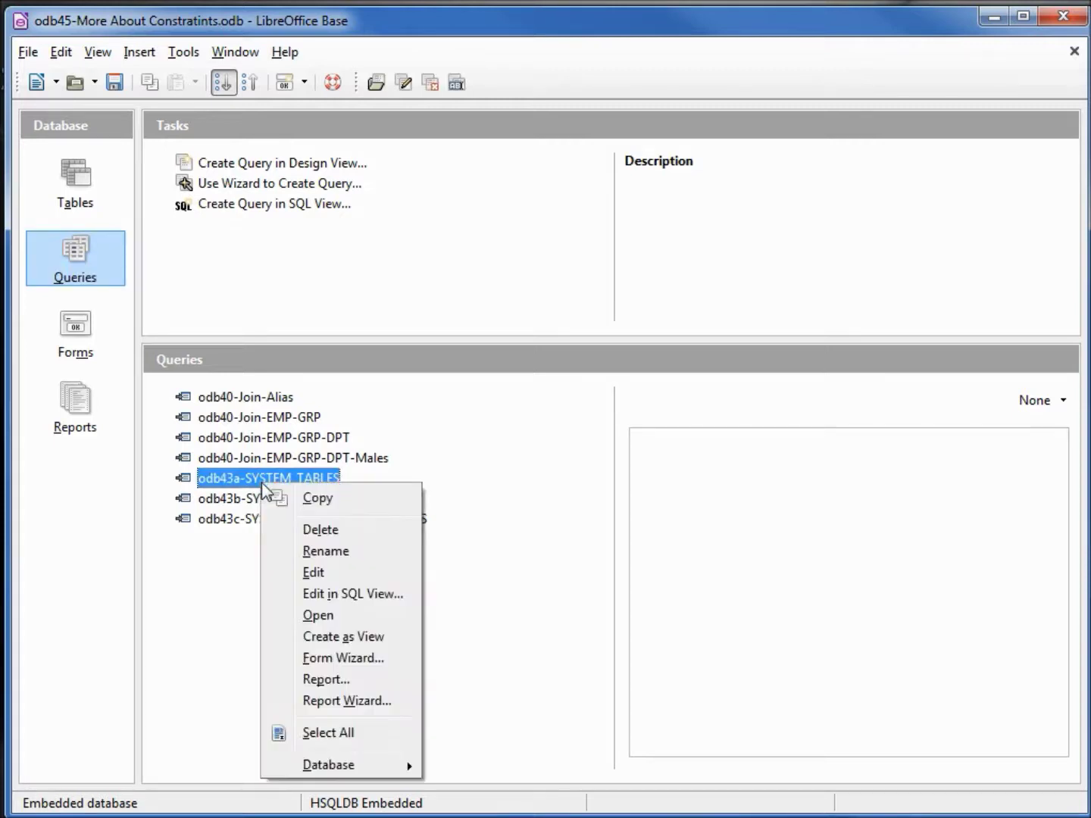
click(349, 600)
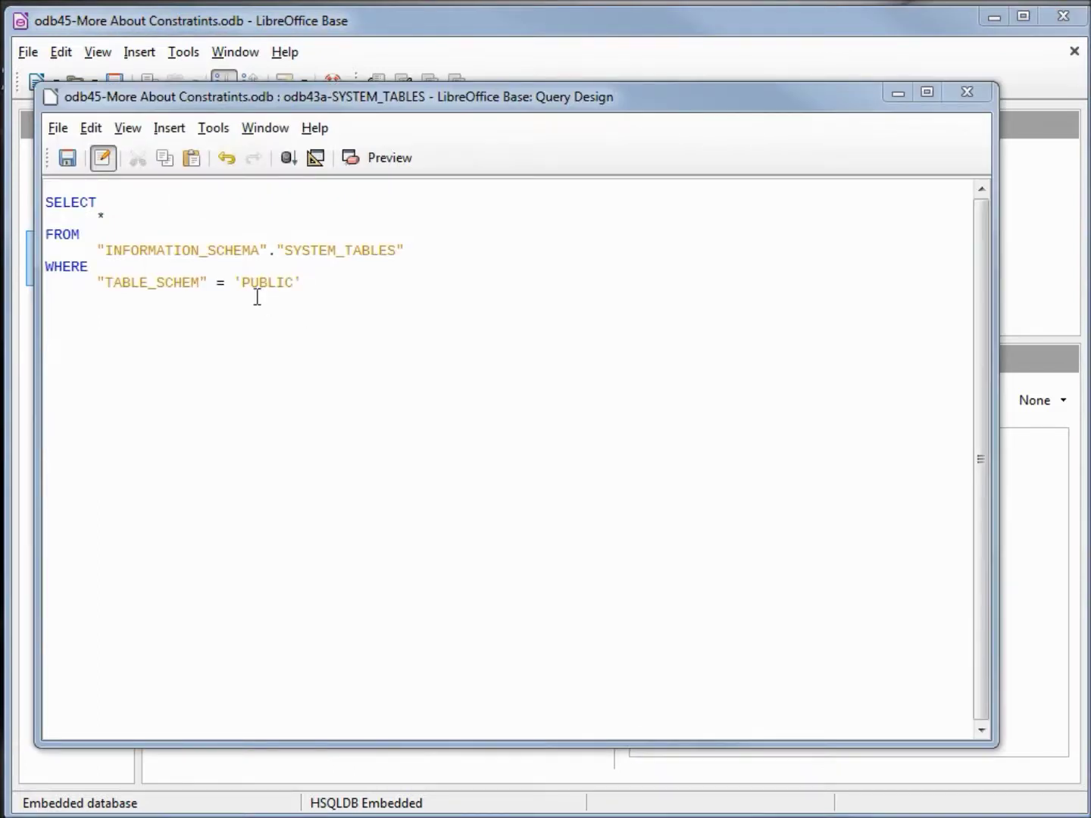
click(287, 160)
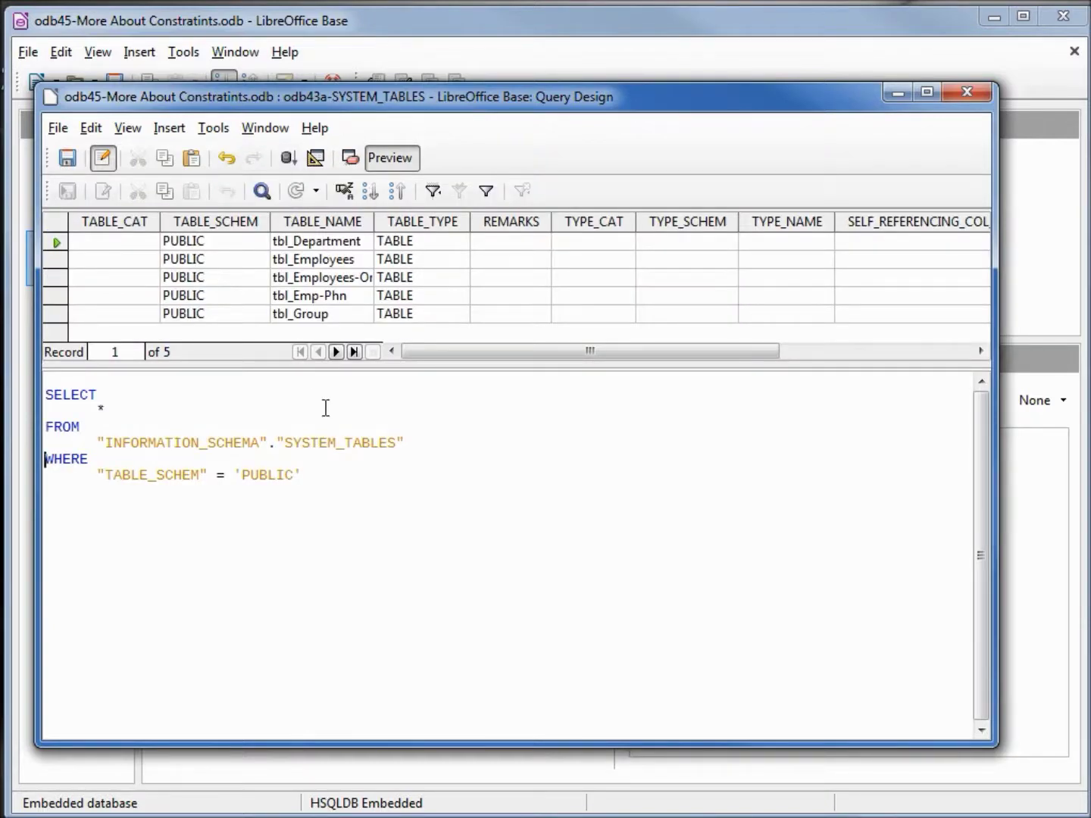
Remove the WHERE TABLE_SCHEM = 'PUBLIC' clause and rerun to list all 50 tables
click(331, 476)
drag(302, 476, 47, 457)
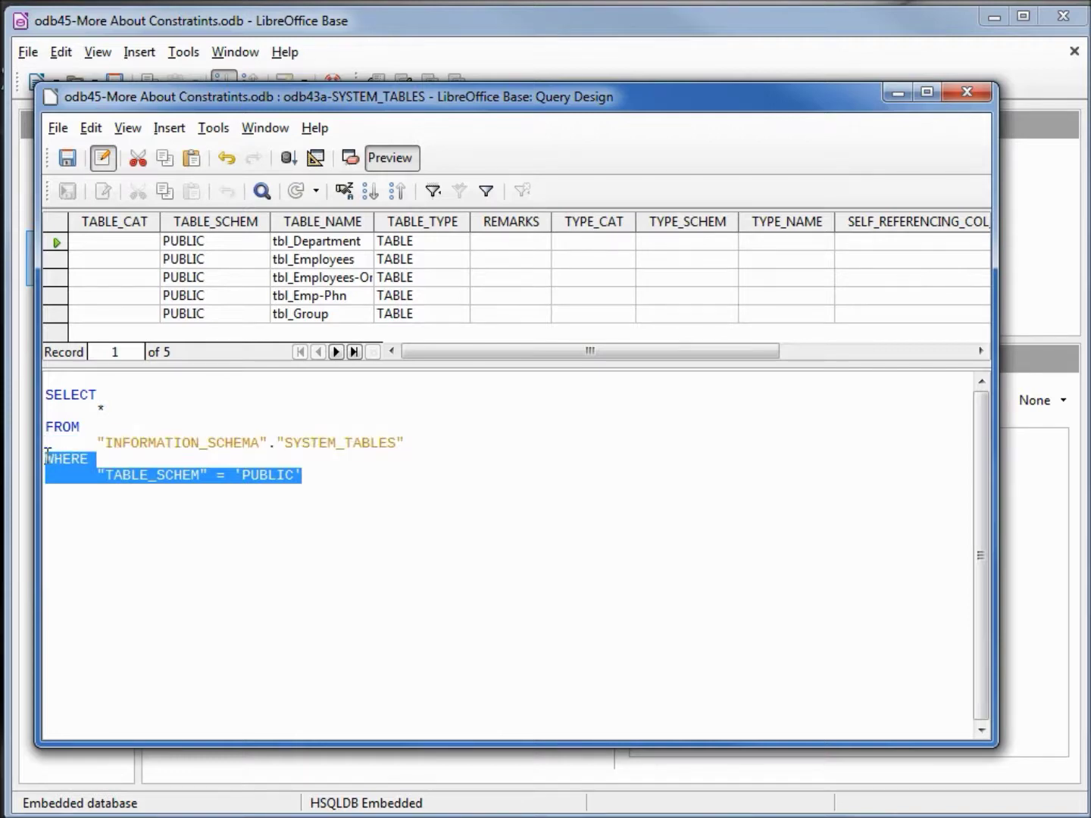
key(Delete)
click(286, 160)
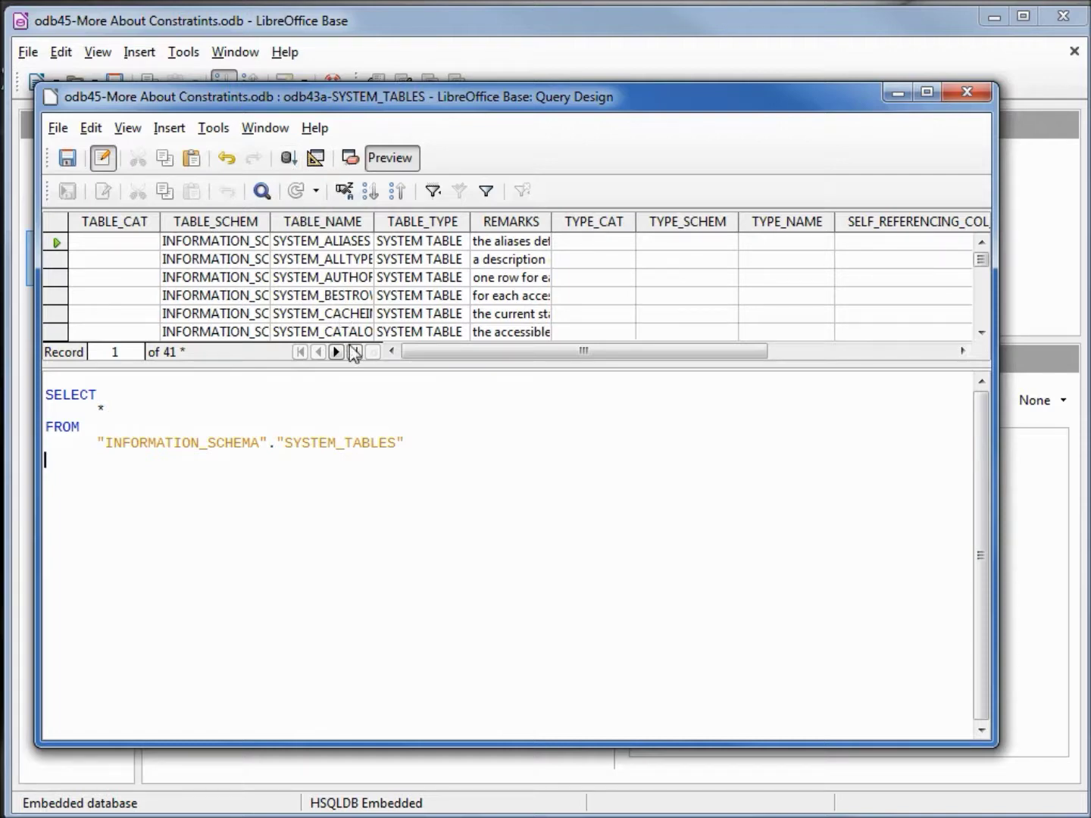
drag(359, 366, 307, 501)
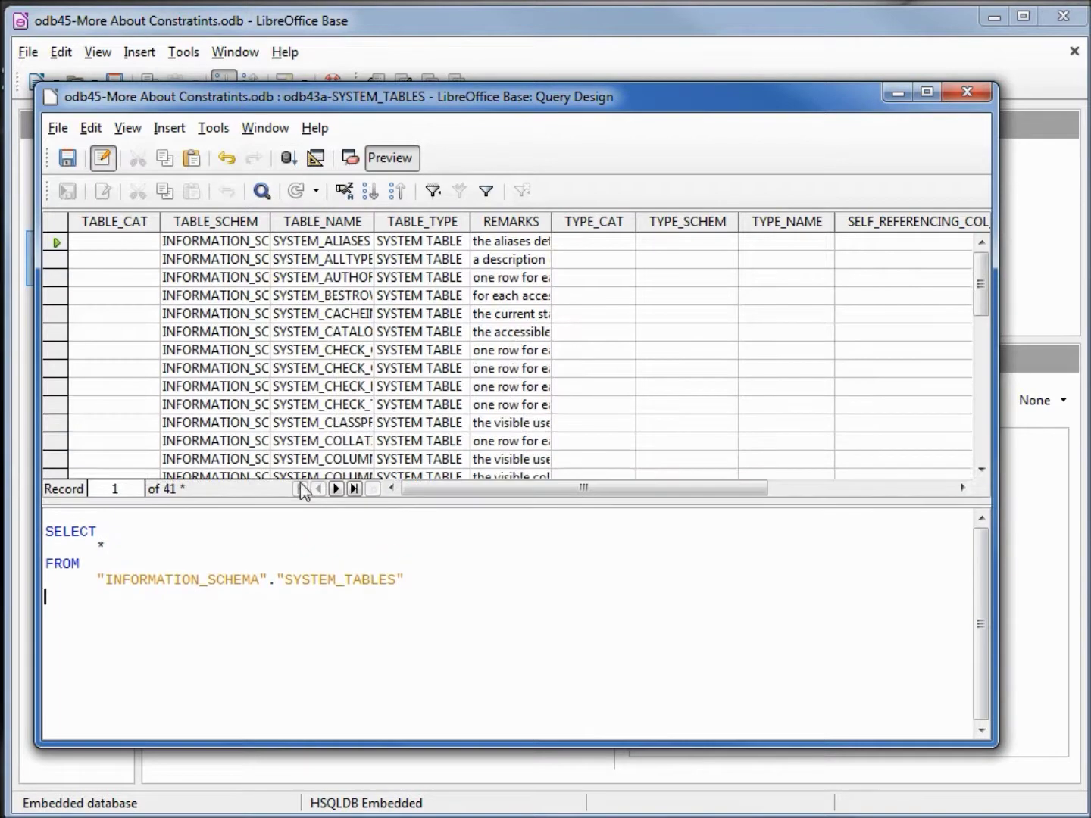
drag(375, 221, 496, 222)
drag(982, 280, 980, 436)
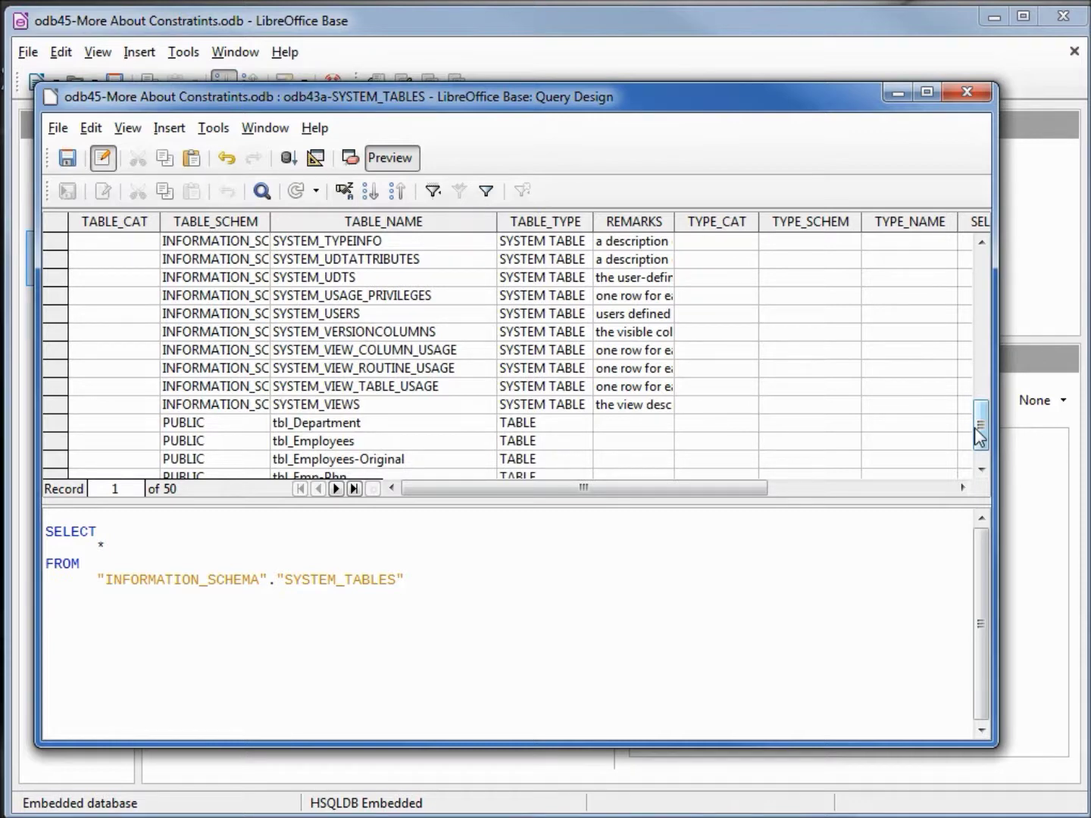
drag(979, 437, 987, 300)
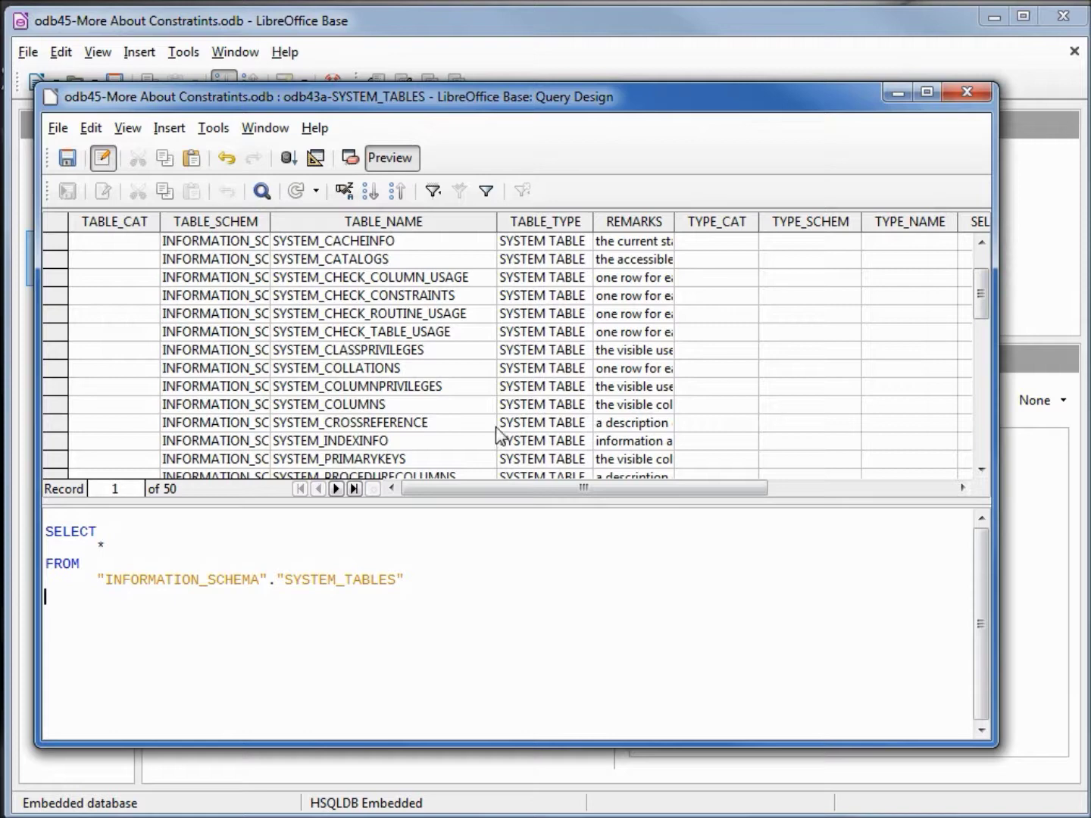
Change the query's FROM table to INFORMATION_SCHEMA.SYSTEM_CROSSREFERENCE
click(371, 425)
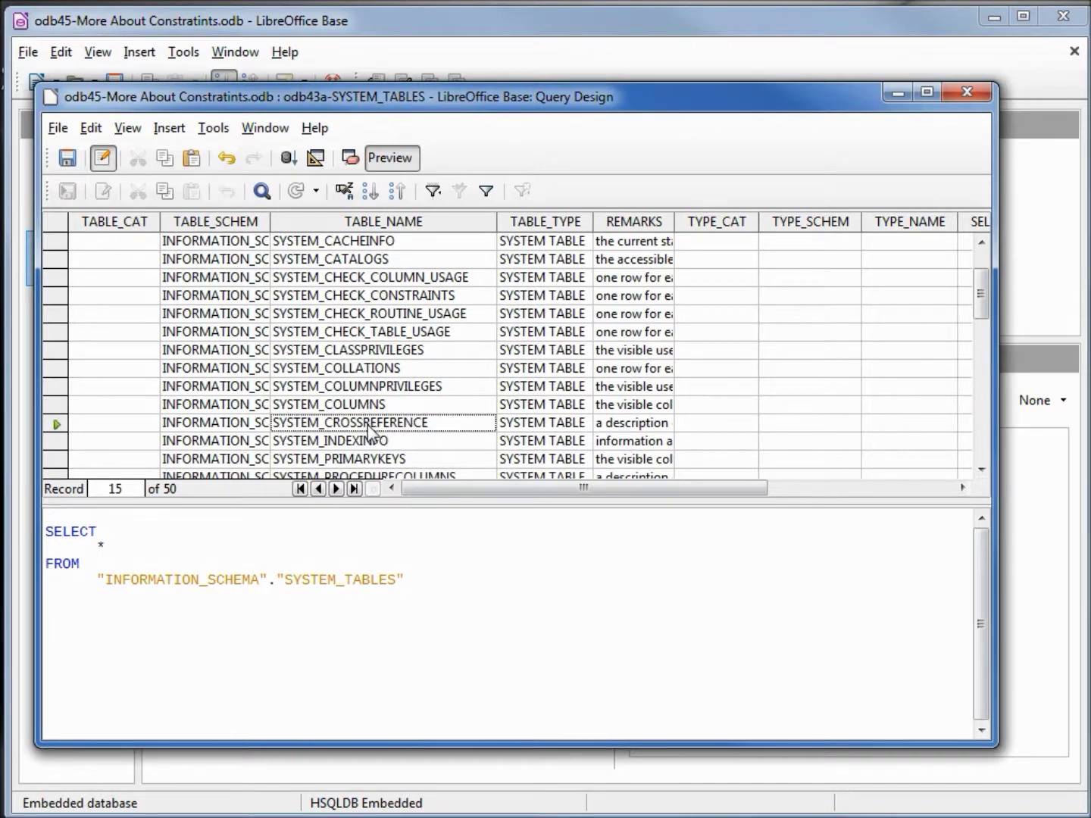
click(346, 581)
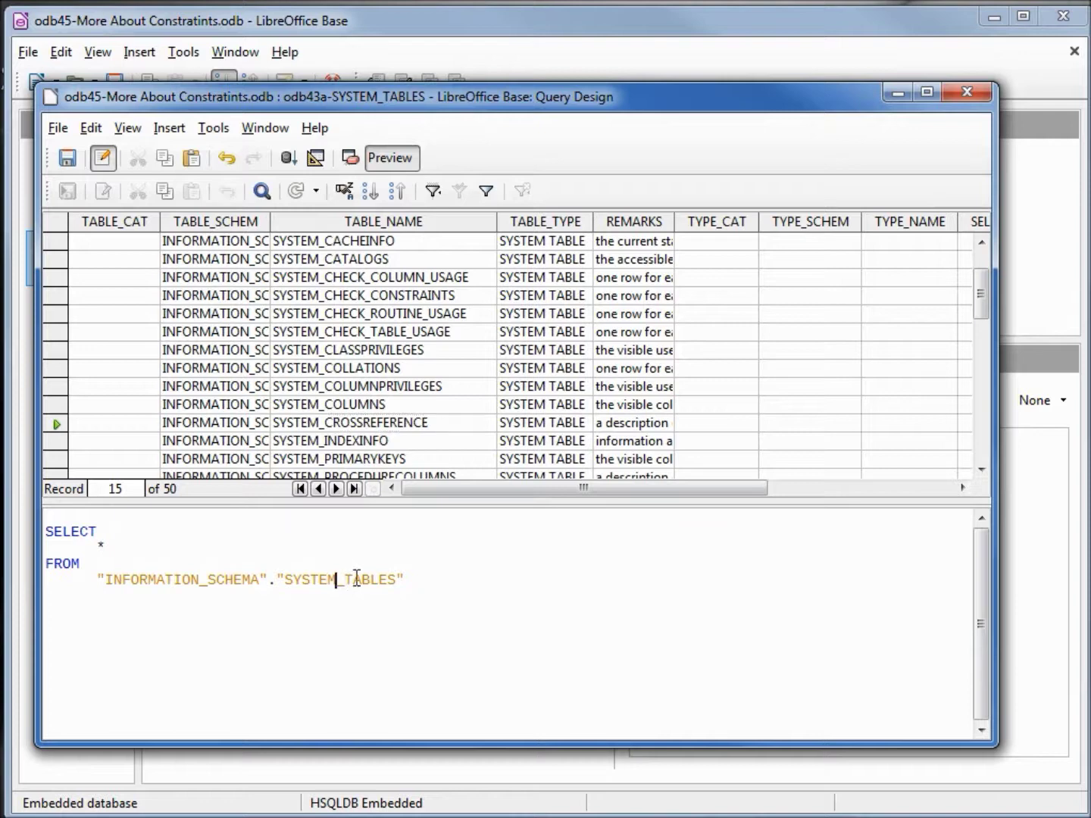
key(Right)
key(shift+Right)
key(shift+Right)
key(shift+Right)
key(shift+Right)
key(shift+Right)
key(shift+Right)
text(CROSSREFERENCE)
Run the SYSTEM_CROSSREFERENCE query, scroll to DELETE_RULE, and widen FK_NAME to show full key names
click(288, 160)
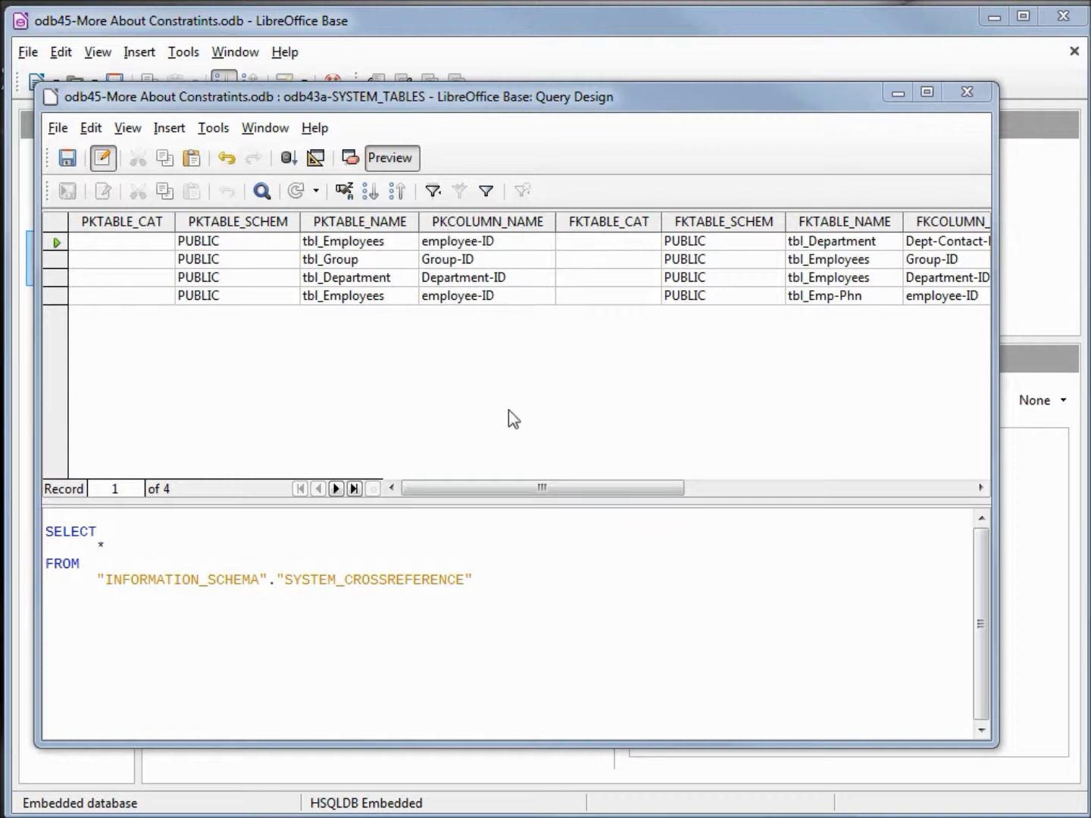
drag(528, 483, 646, 497)
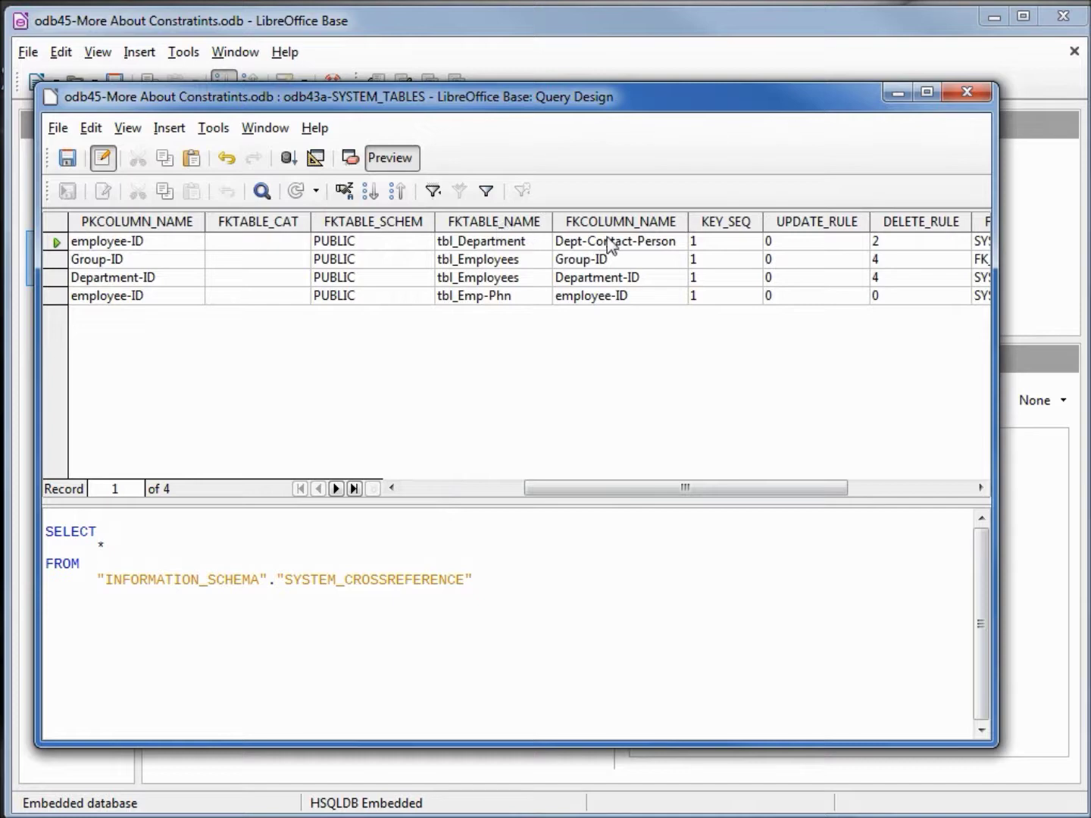
drag(686, 501, 771, 503)
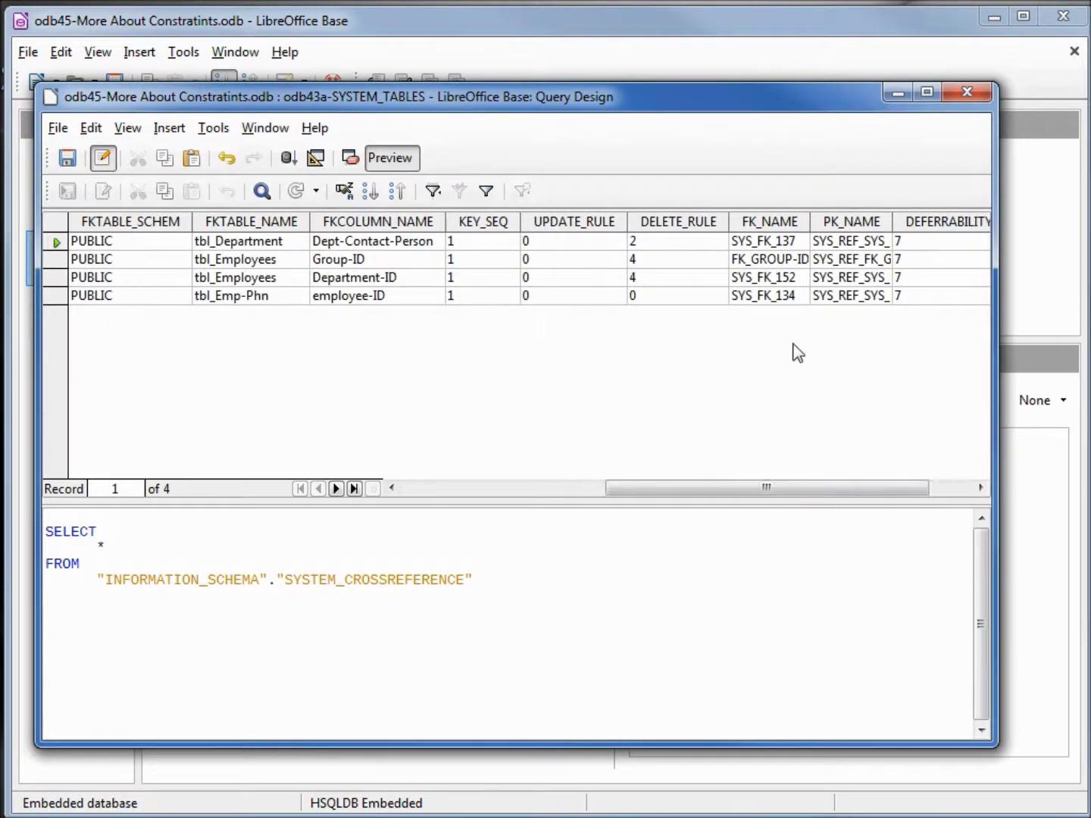
drag(810, 222, 855, 221)
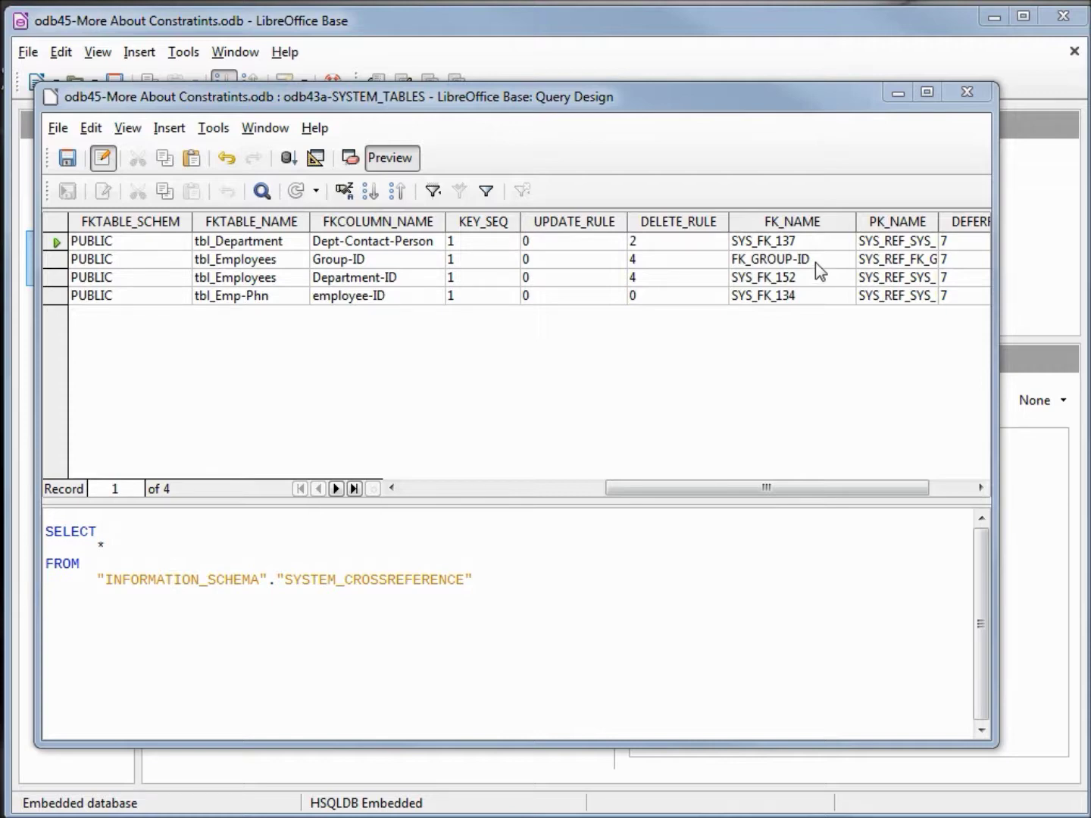
Copy the ALTER TABLE statements of the odb45b-Group-ID-NOT-NULL script from Notepad, then return to Base
key(alt+Tab)
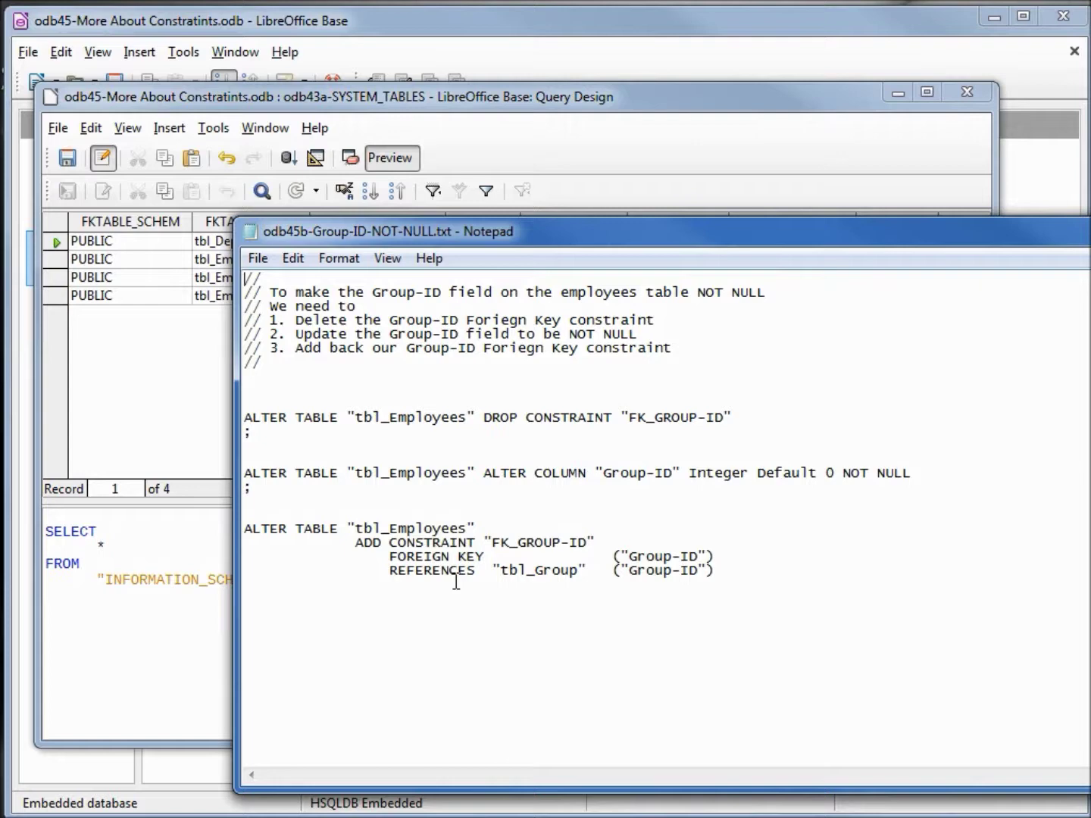
drag(716, 569, 300, 224)
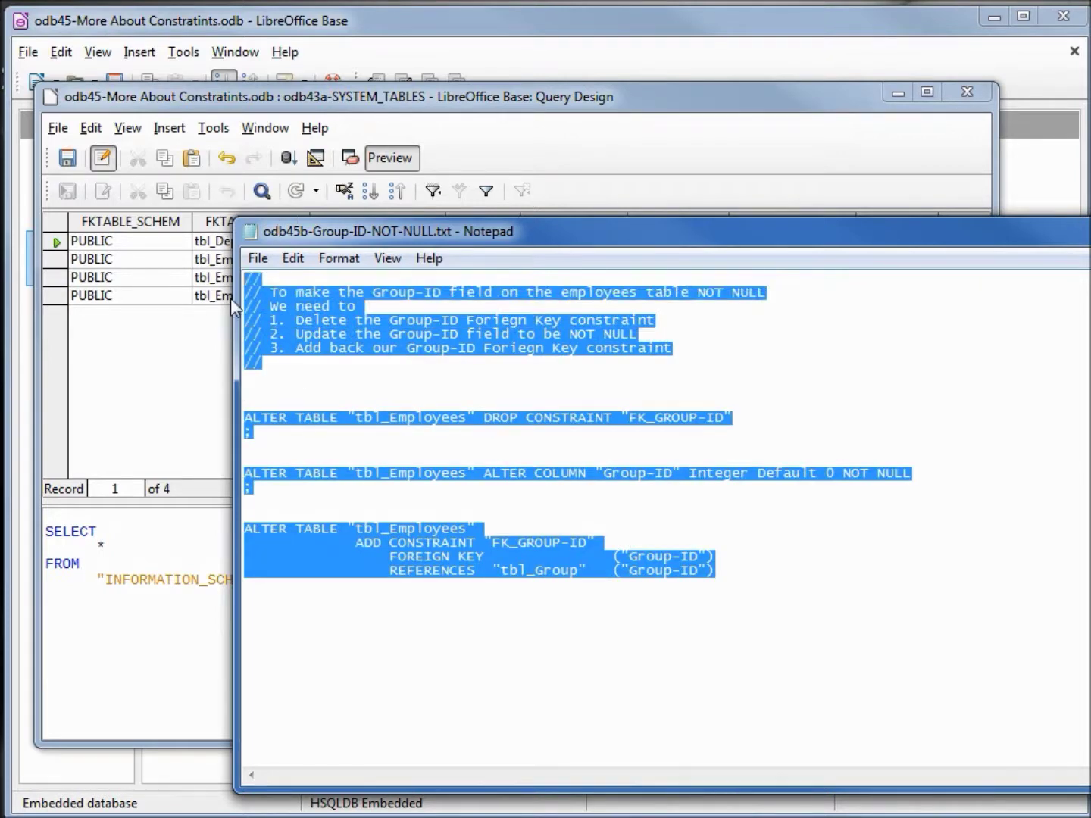
right_click(305, 324)
click(367, 387)
click(379, 24)
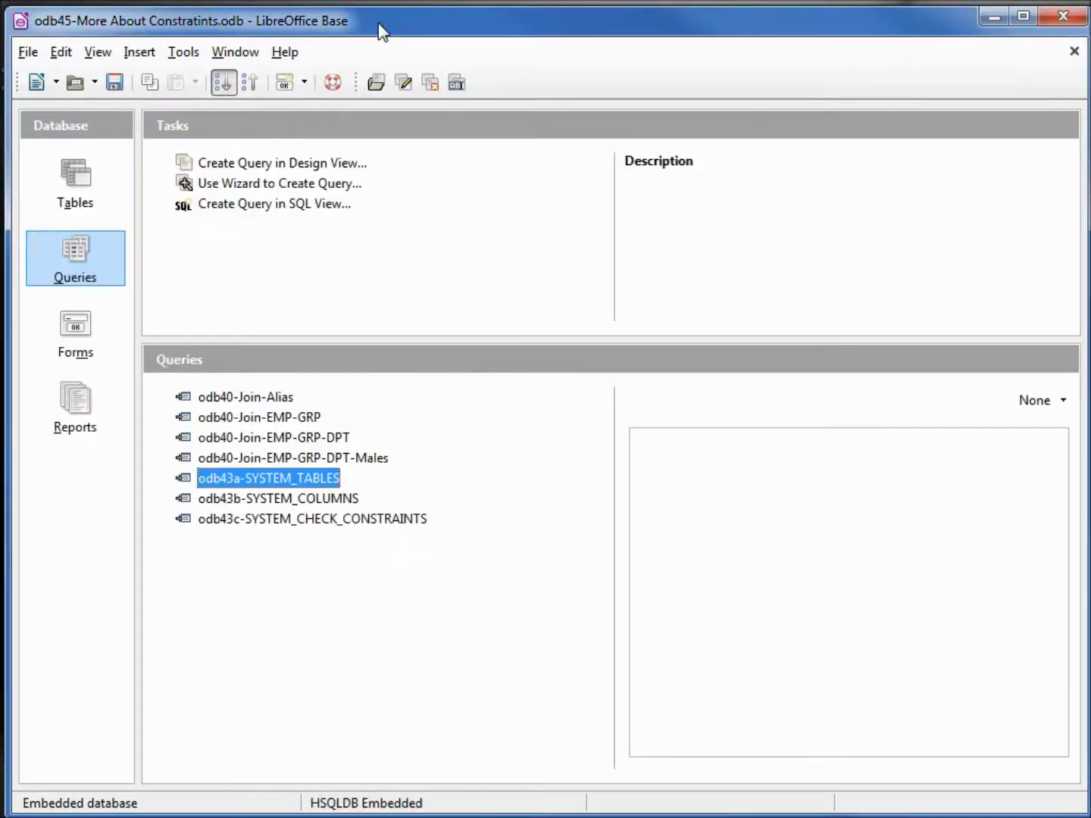
Execute the pasted DROP CONSTRAINT and NOT NULL Group-ID script in Tools > SQL, then open odb43b-SYSTEM_COLUMNS
click(183, 53)
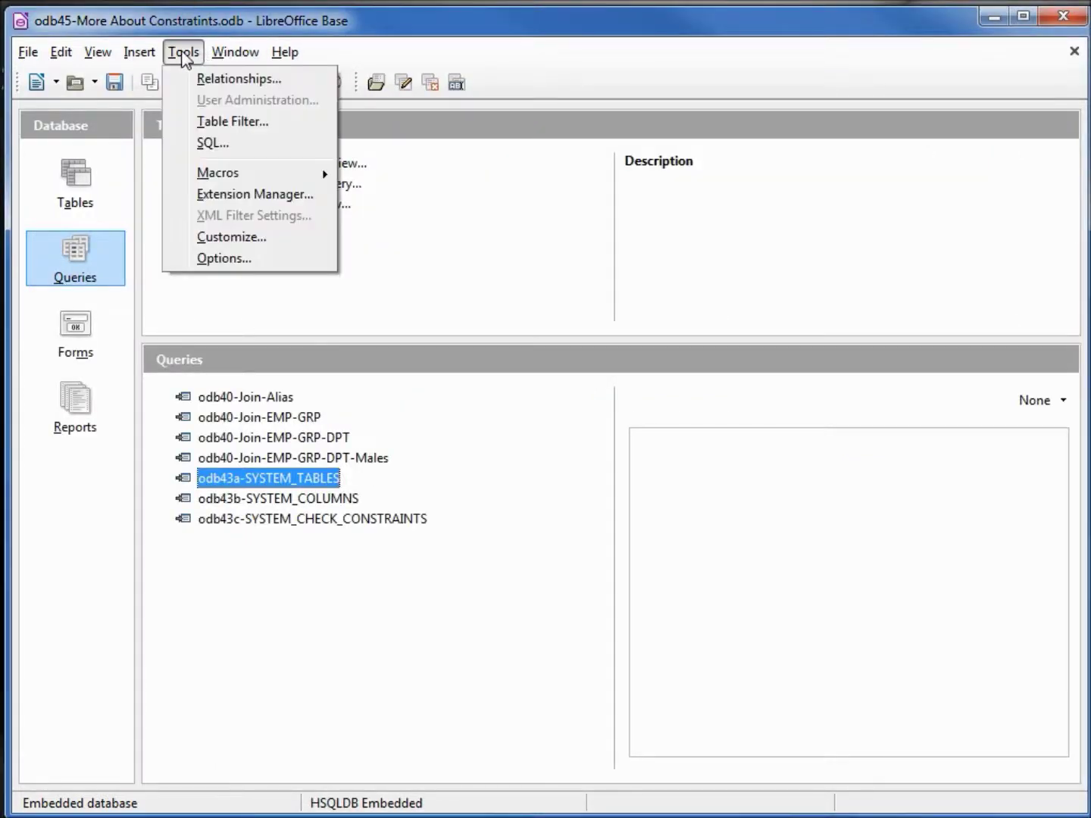
click(213, 140)
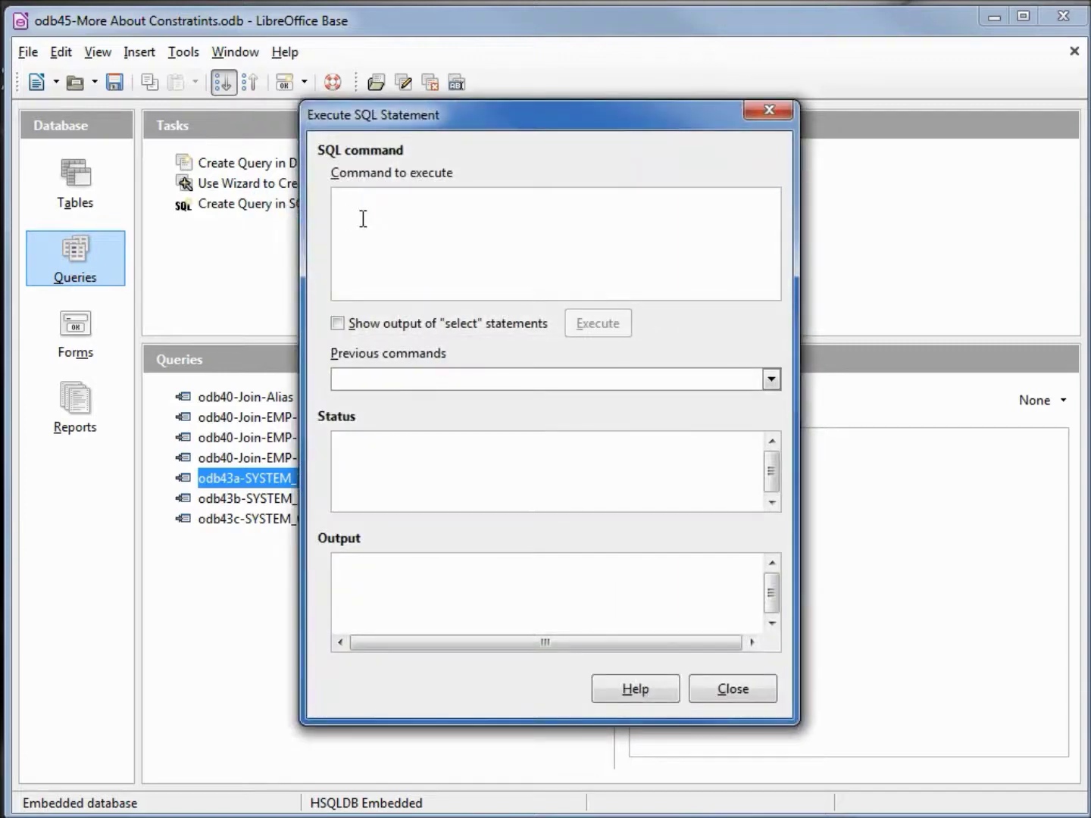
key(ctrl+v)
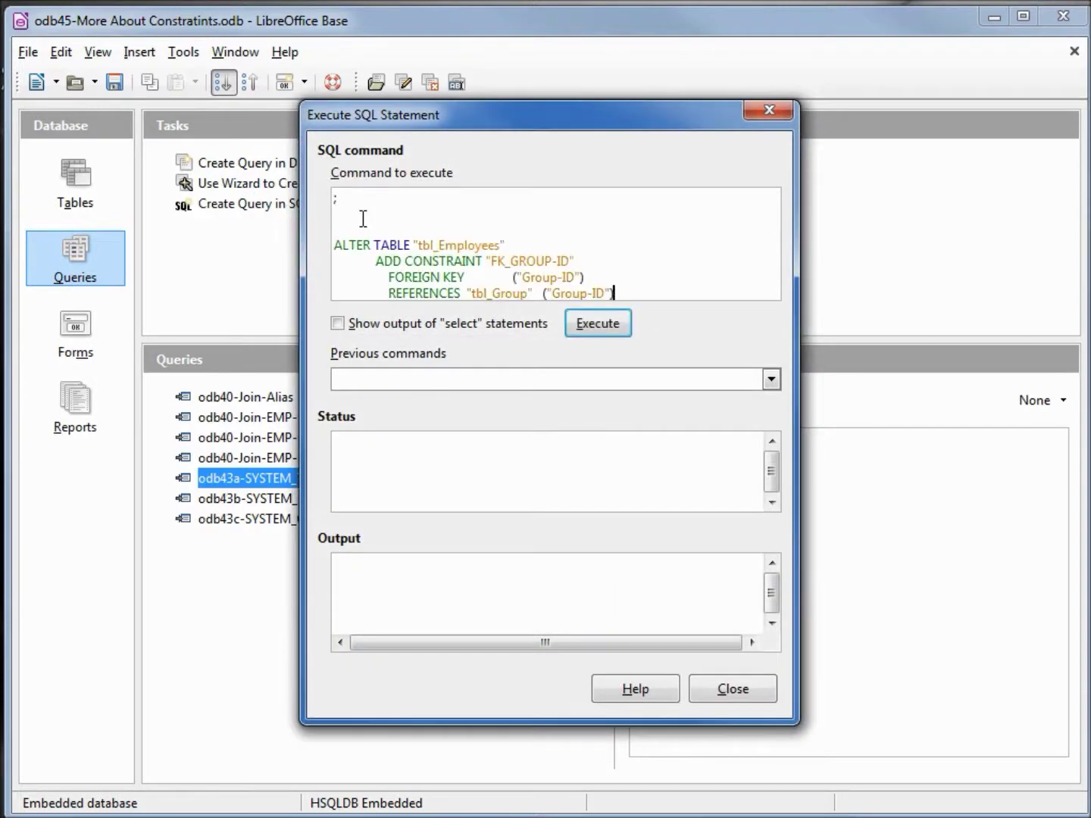
click(363, 218)
scroll(363, 219, up, 5)
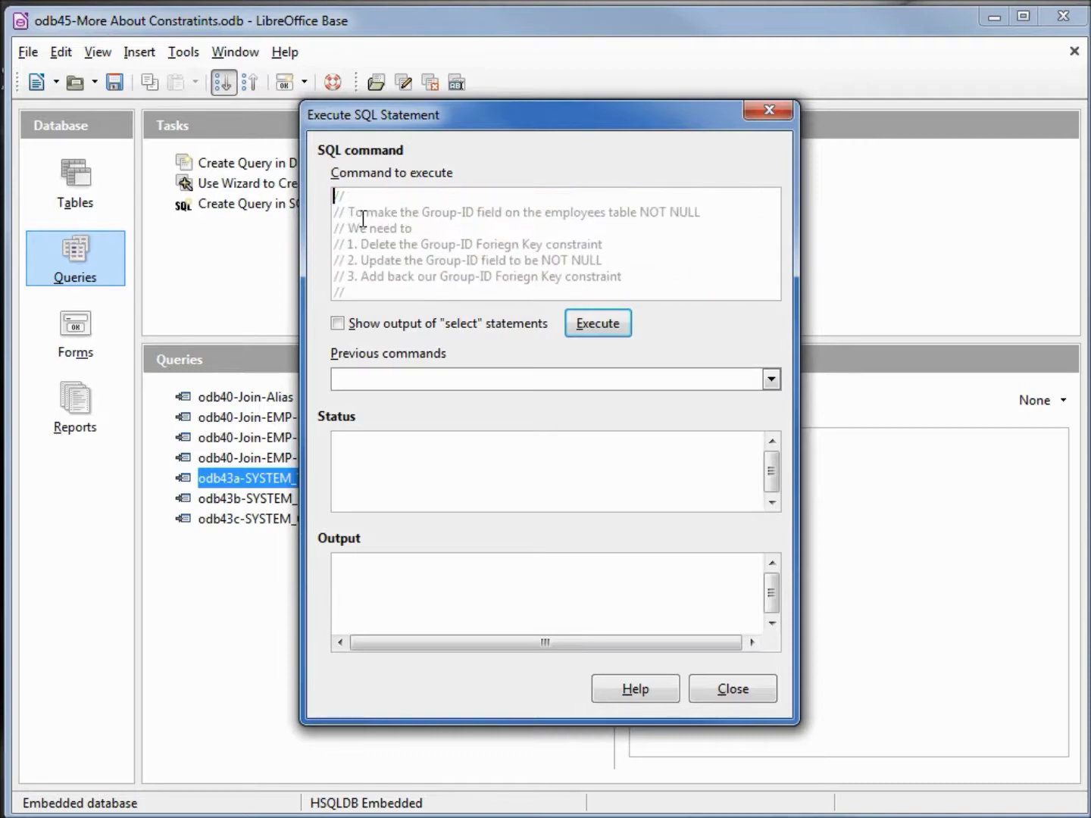
key(Down)
key(Down)
key(Down)
key(Down)
key(Down)
key(Down)
key(Down)
key(Down)
key(Down)
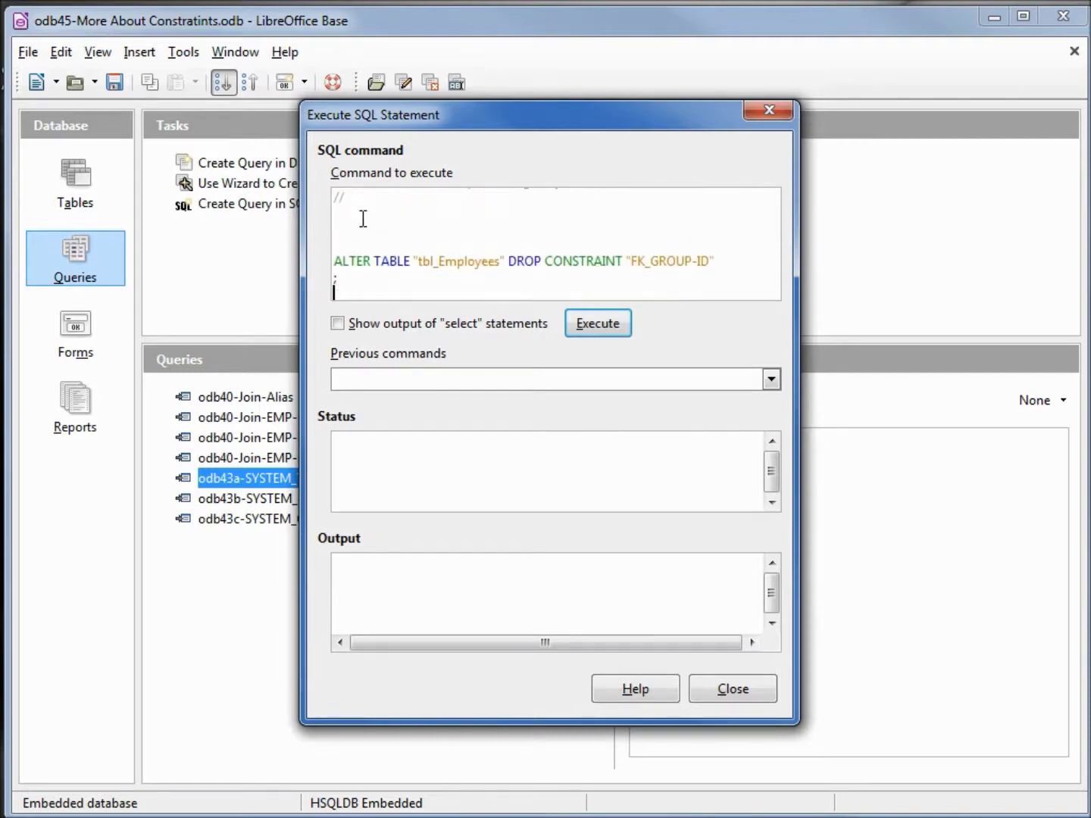
key(Down)
key(Down)
key(Down)
key(Down)
key(Down)
key(Down)
key(Down)
key(Down)
key(Down)
key(Down)
key(Down)
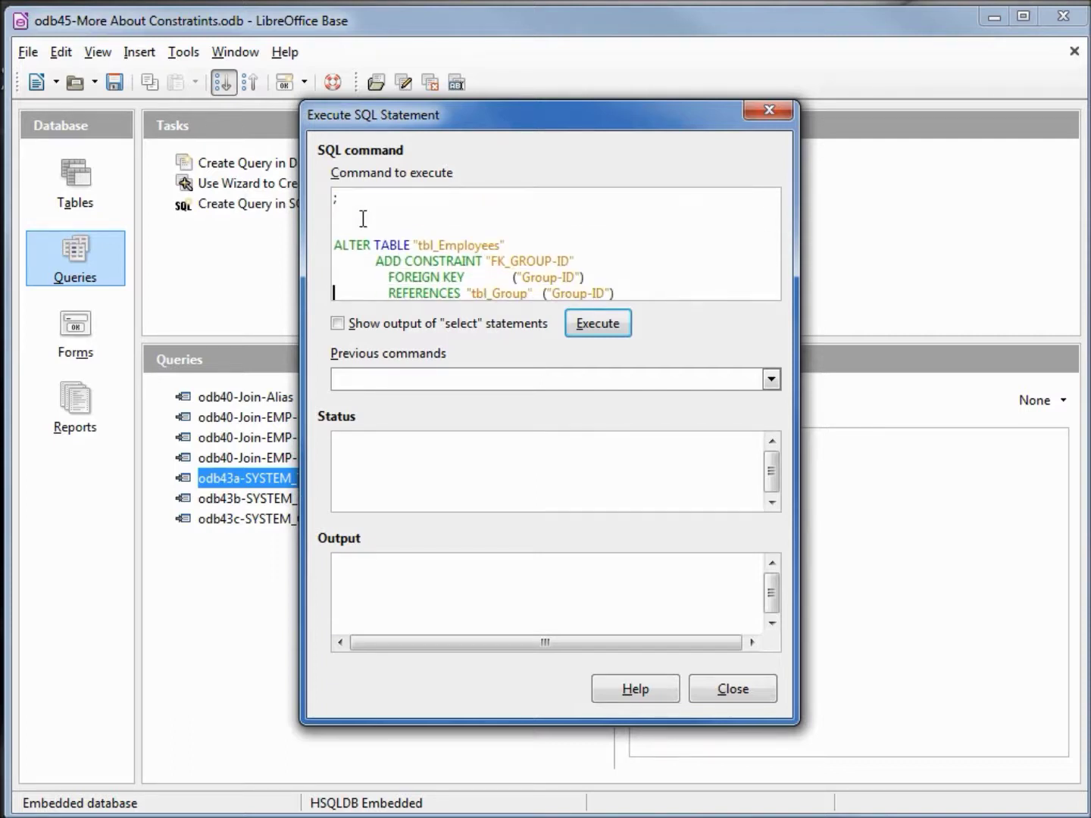
click(604, 330)
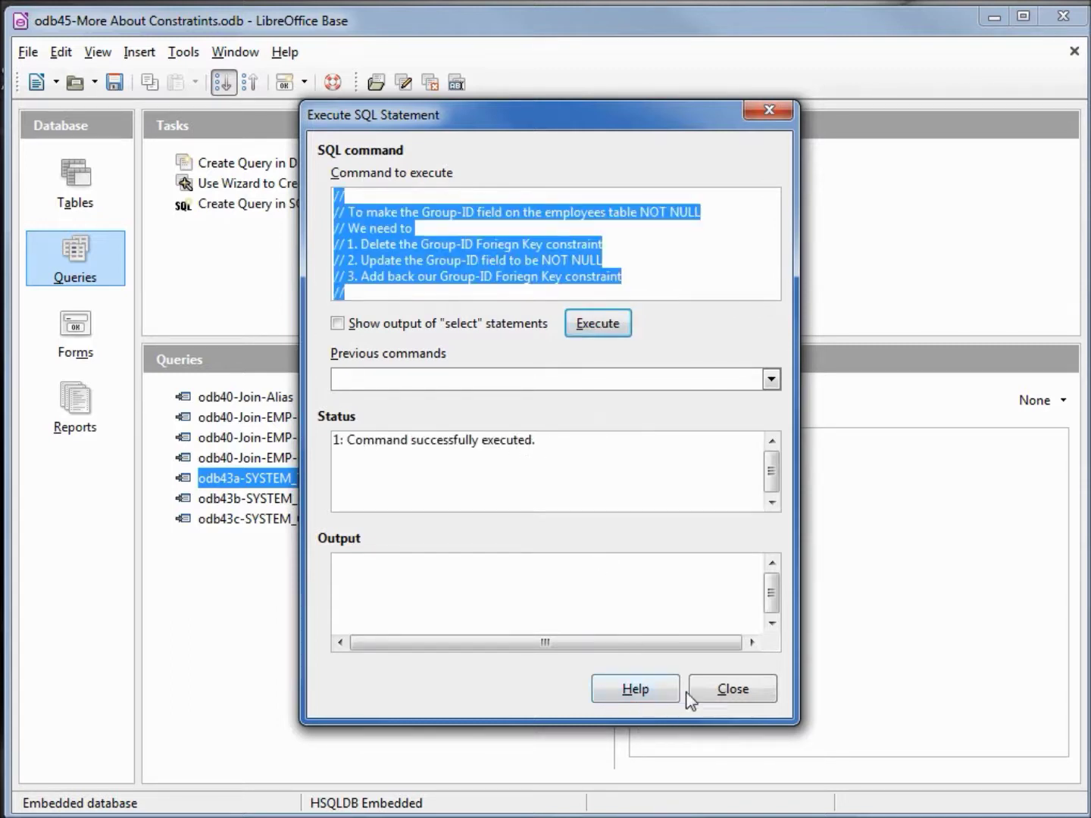
click(721, 685)
double_click(277, 498)
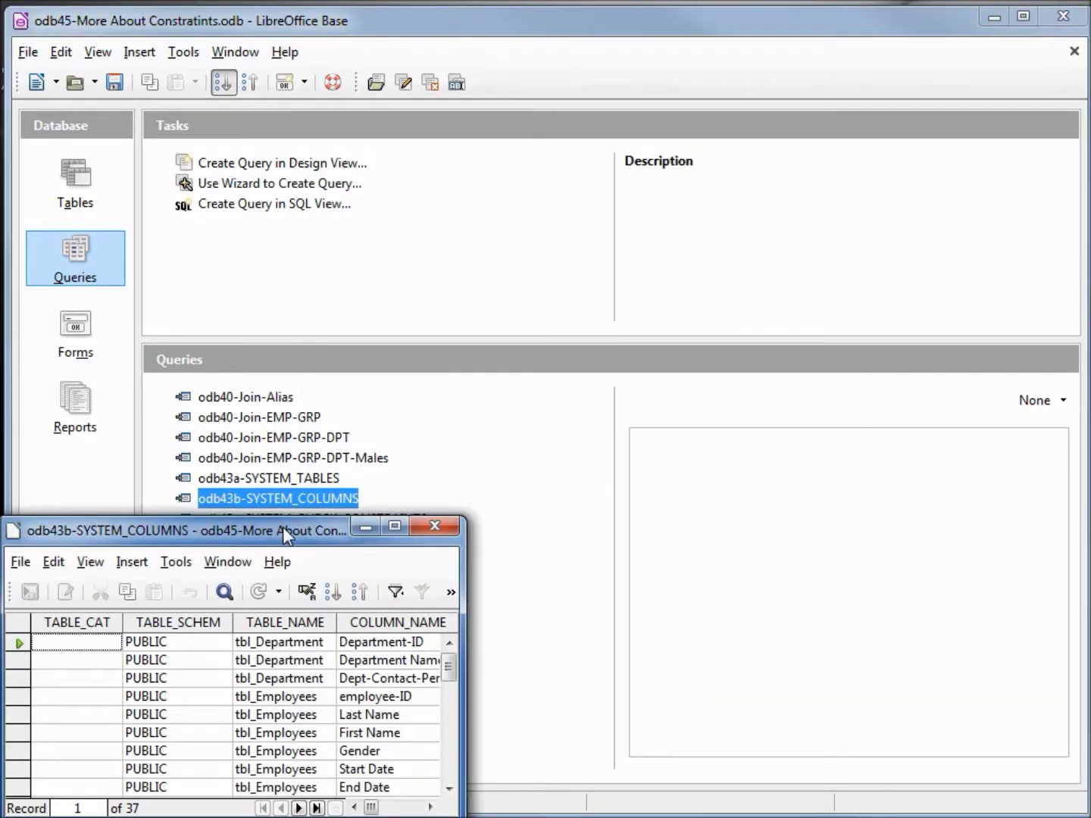
Enlarge the SYSTEM_COLUMNS results to check Department-ID and Group-ID IS_NULLABLE and default 0, then close them
drag(460, 613, 962, 642)
drag(714, 533, 723, 181)
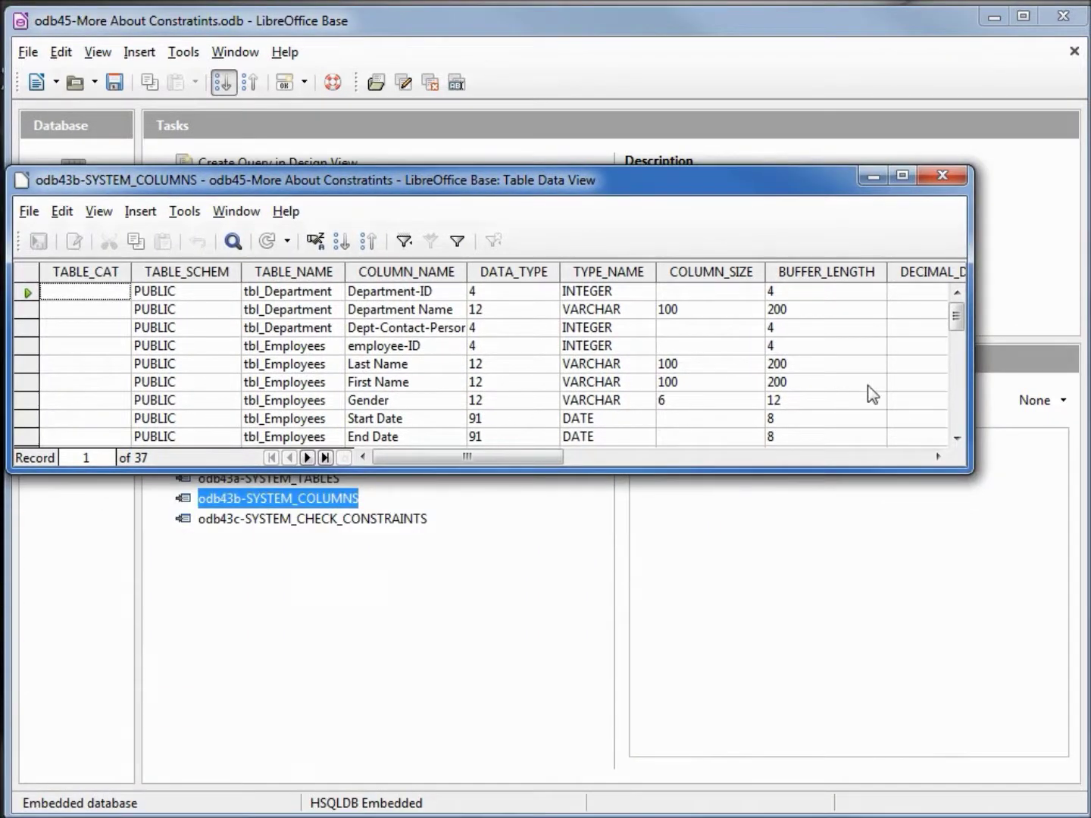
drag(955, 317, 956, 358)
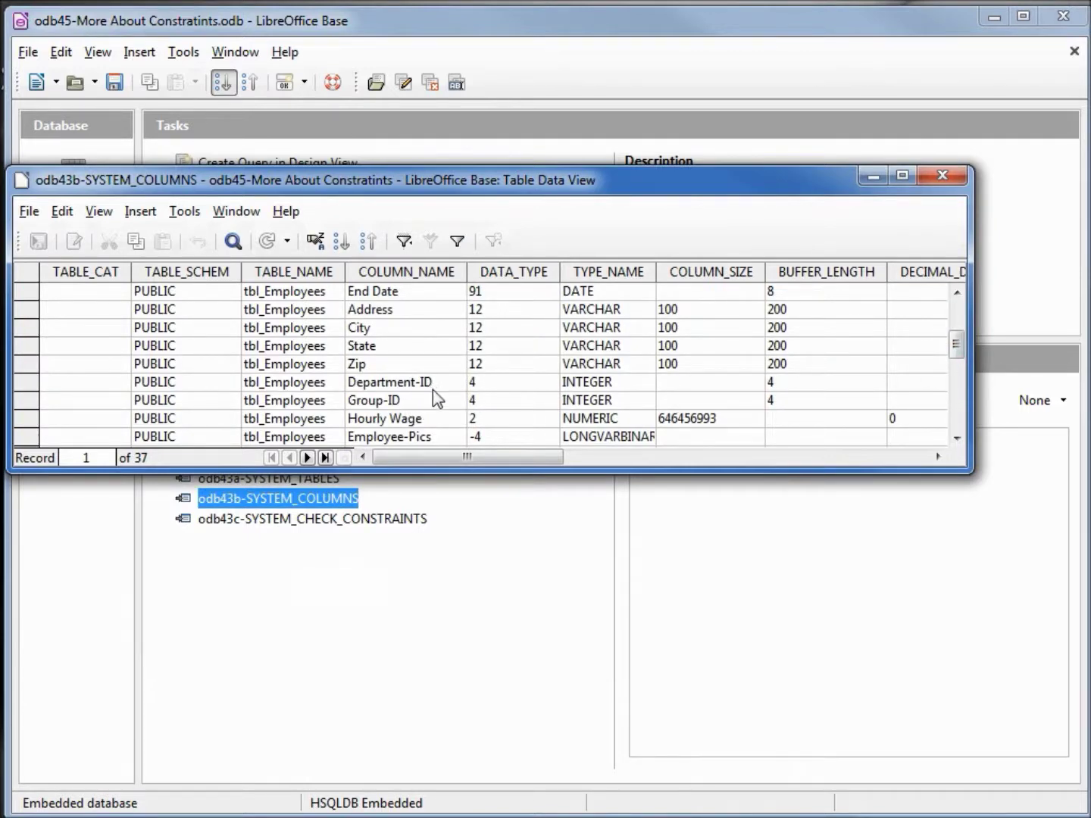
drag(485, 455, 654, 505)
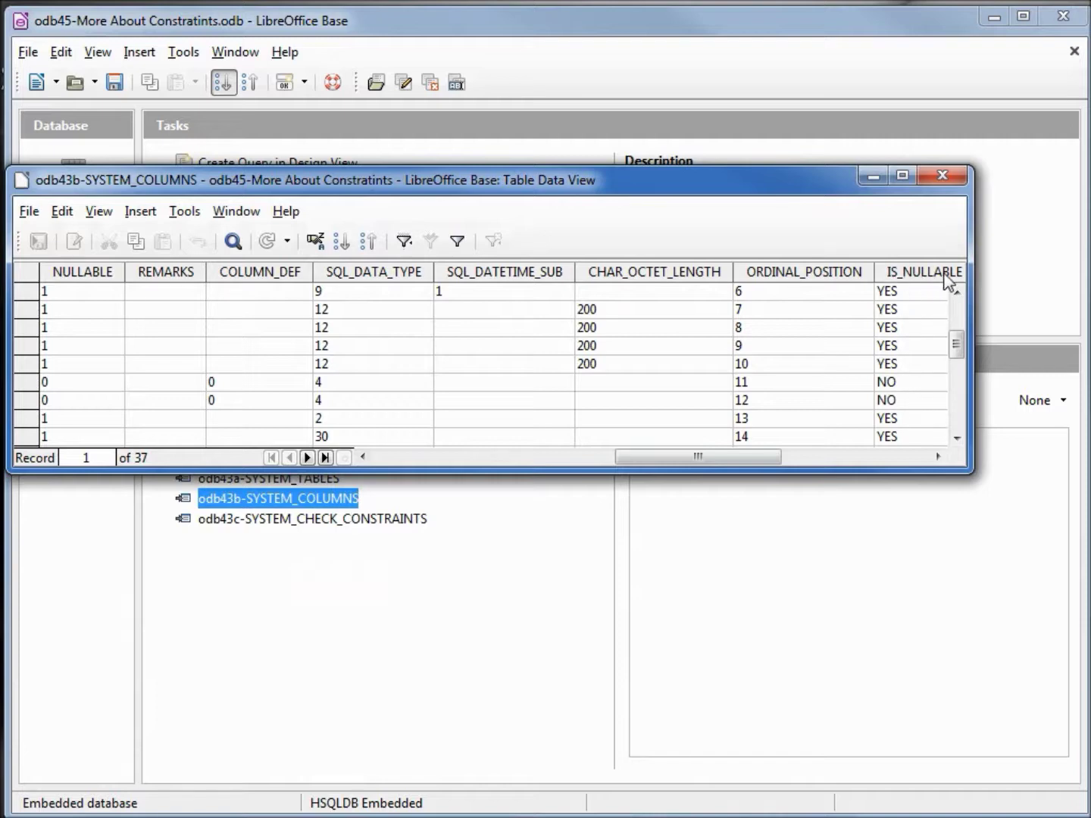
drag(753, 455, 352, 455)
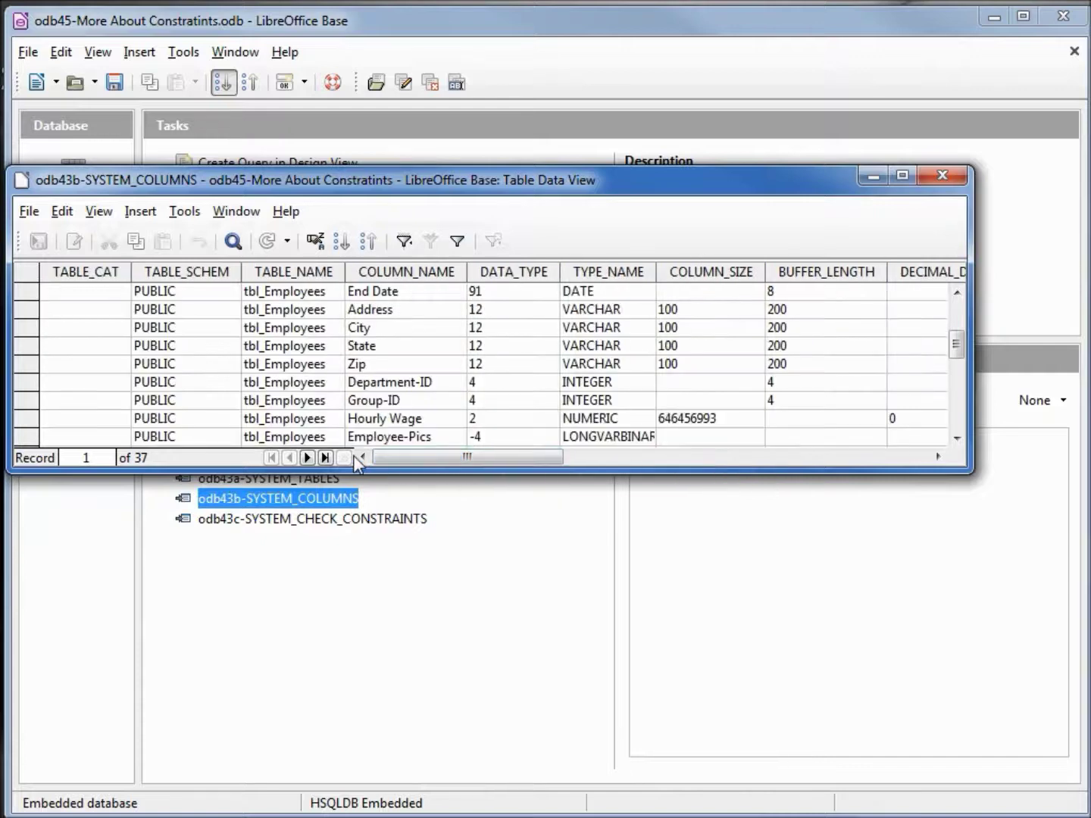
click(947, 177)
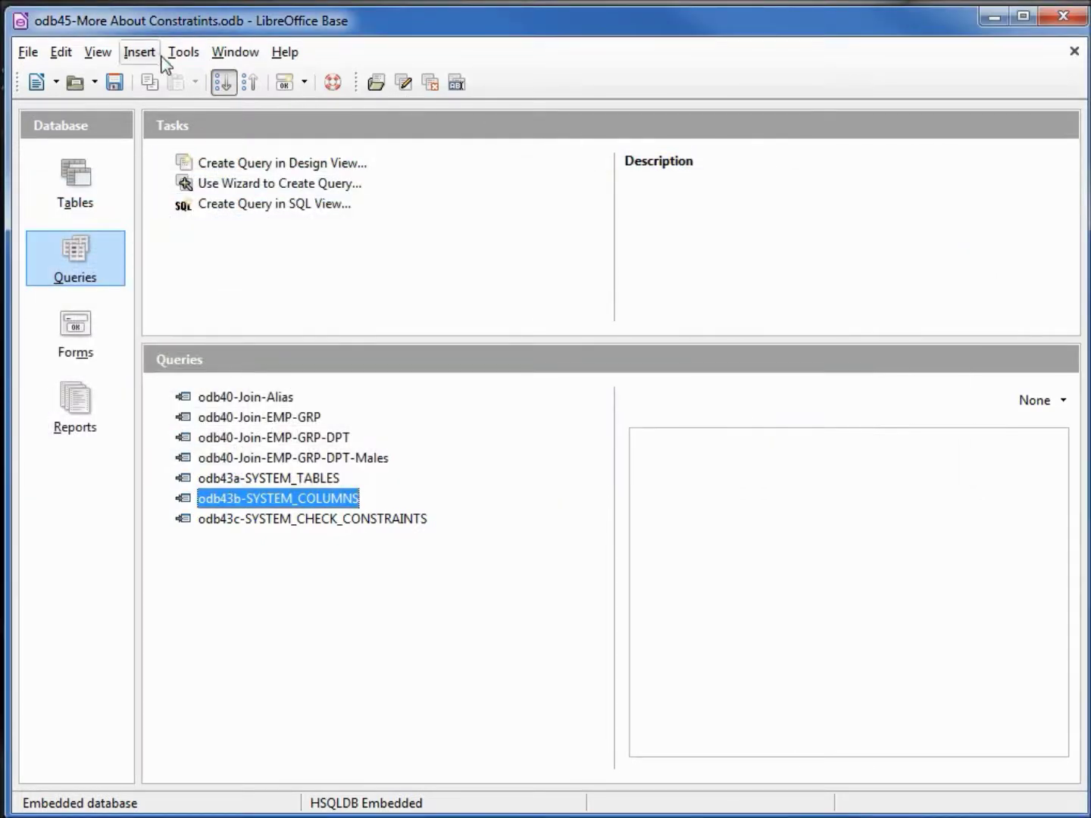
Inspect the Employees–Group relation's settings in the Relationships window for the set-default delete option, then close it
click(184, 55)
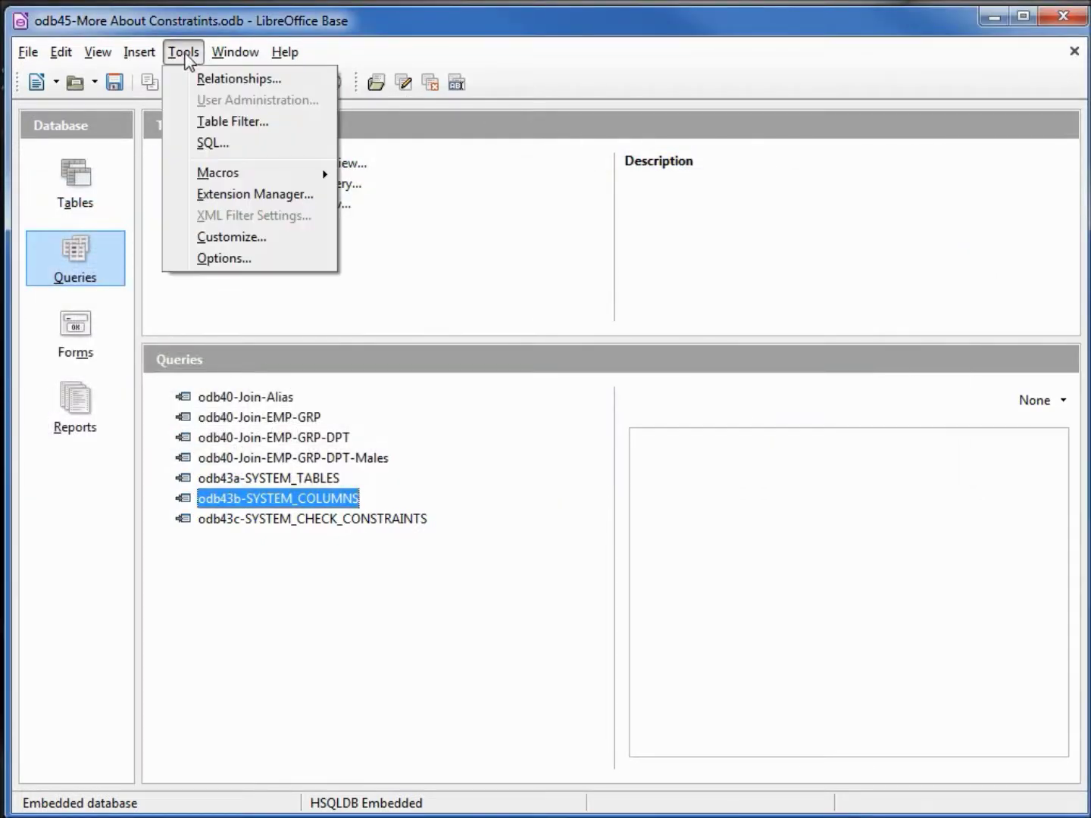
click(216, 80)
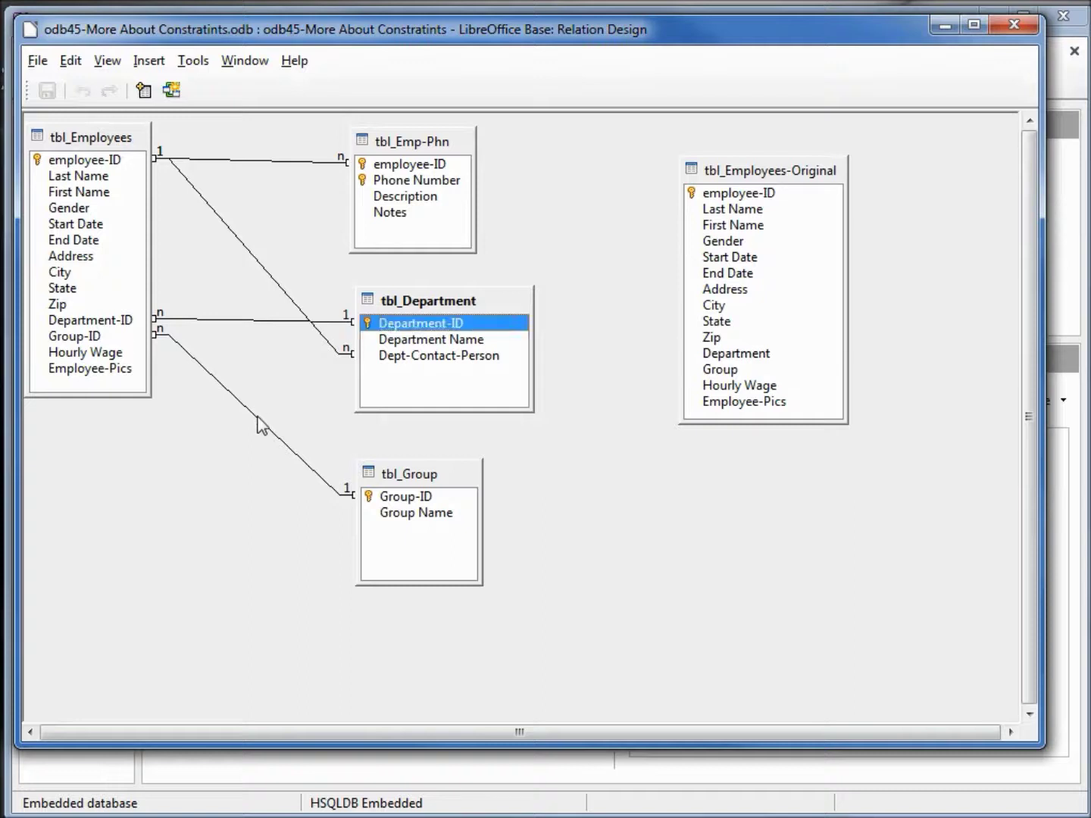
right_click(258, 416)
click(308, 451)
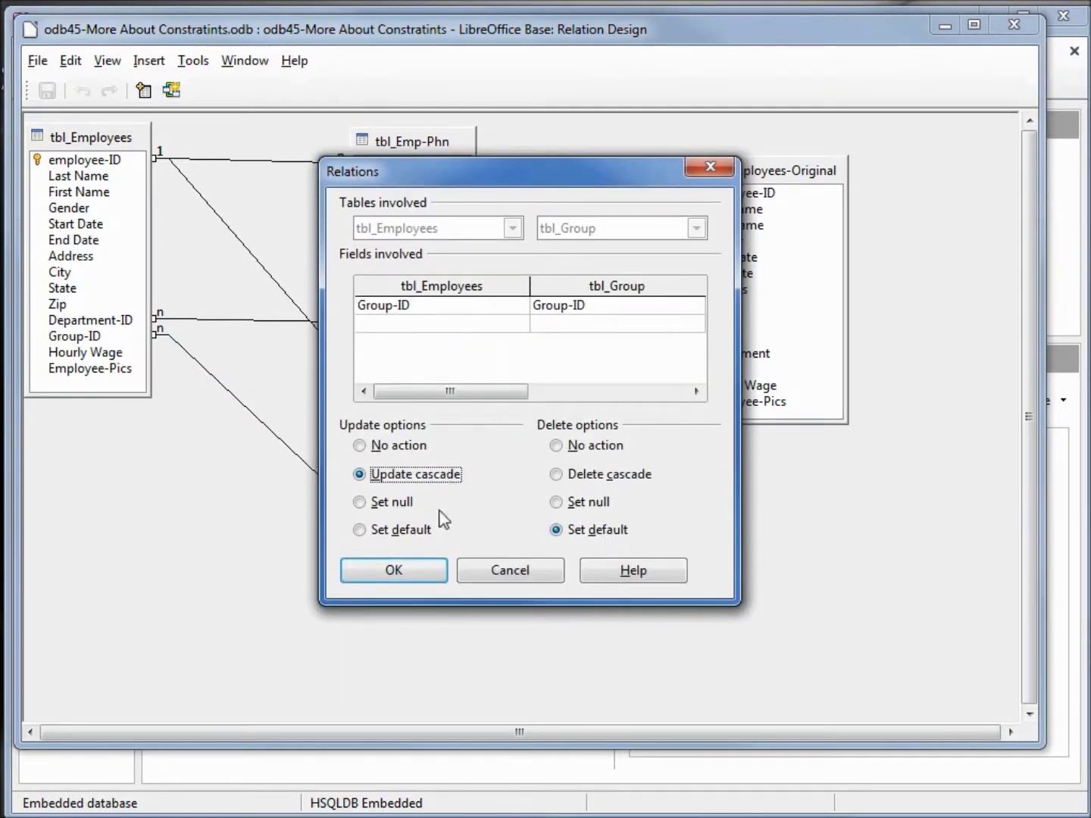
click(510, 570)
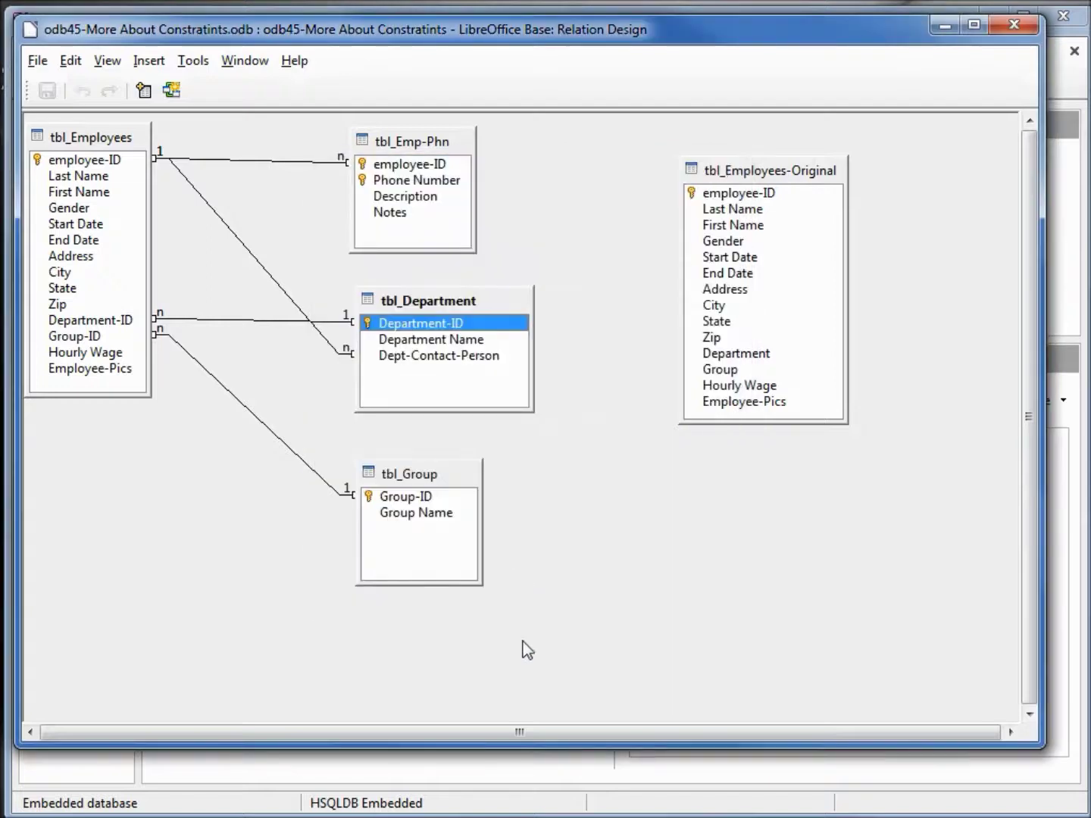
click(1024, 27)
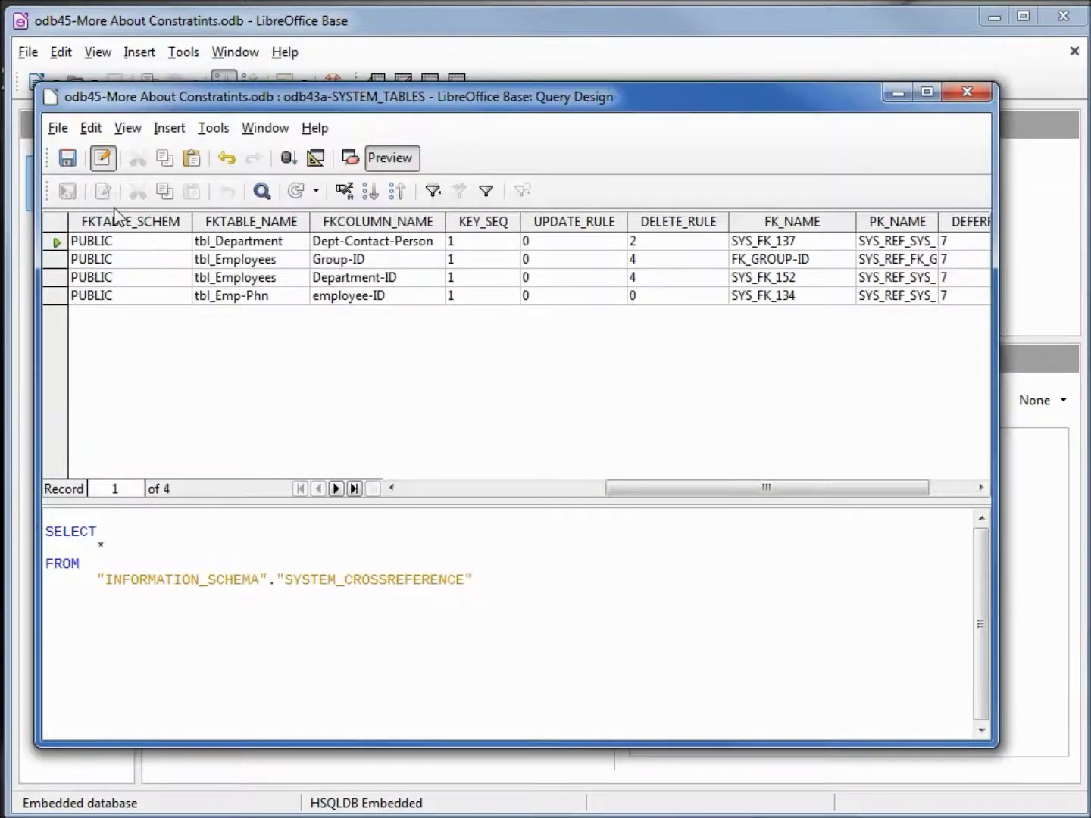
Save the query as odb45-CROSSREFERENCE, close Query Design, and save the database file
click(58, 128)
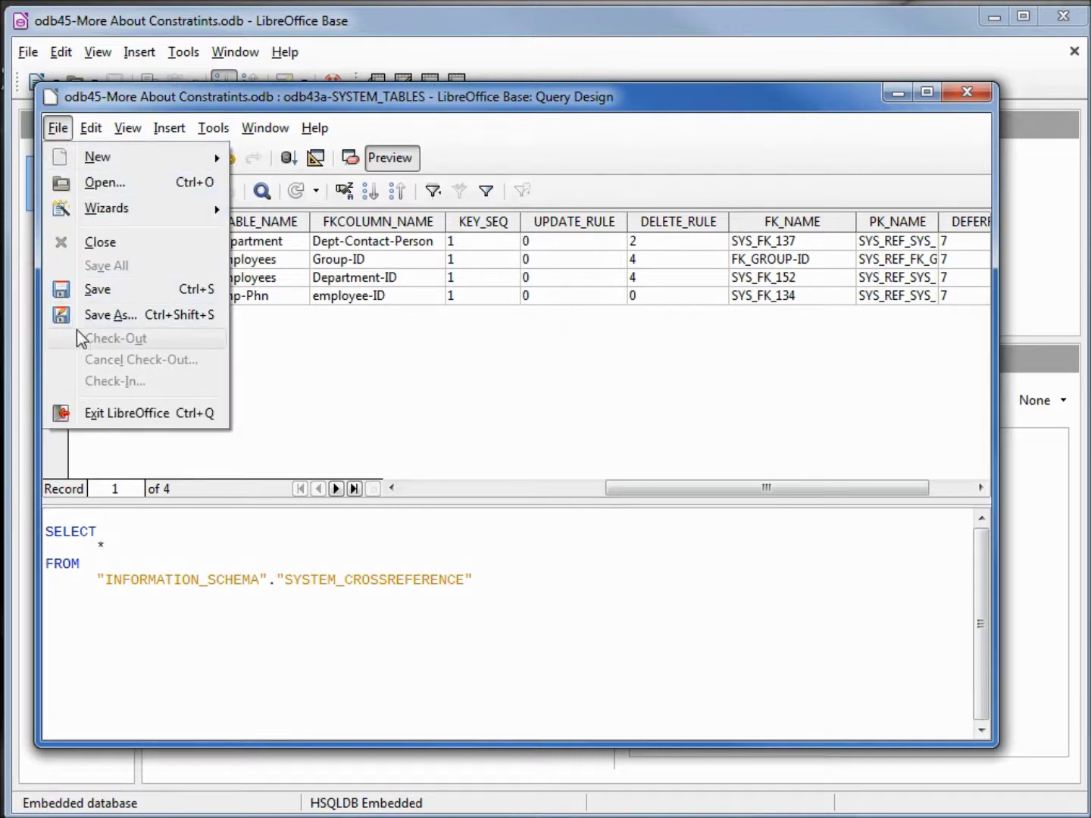
click(98, 315)
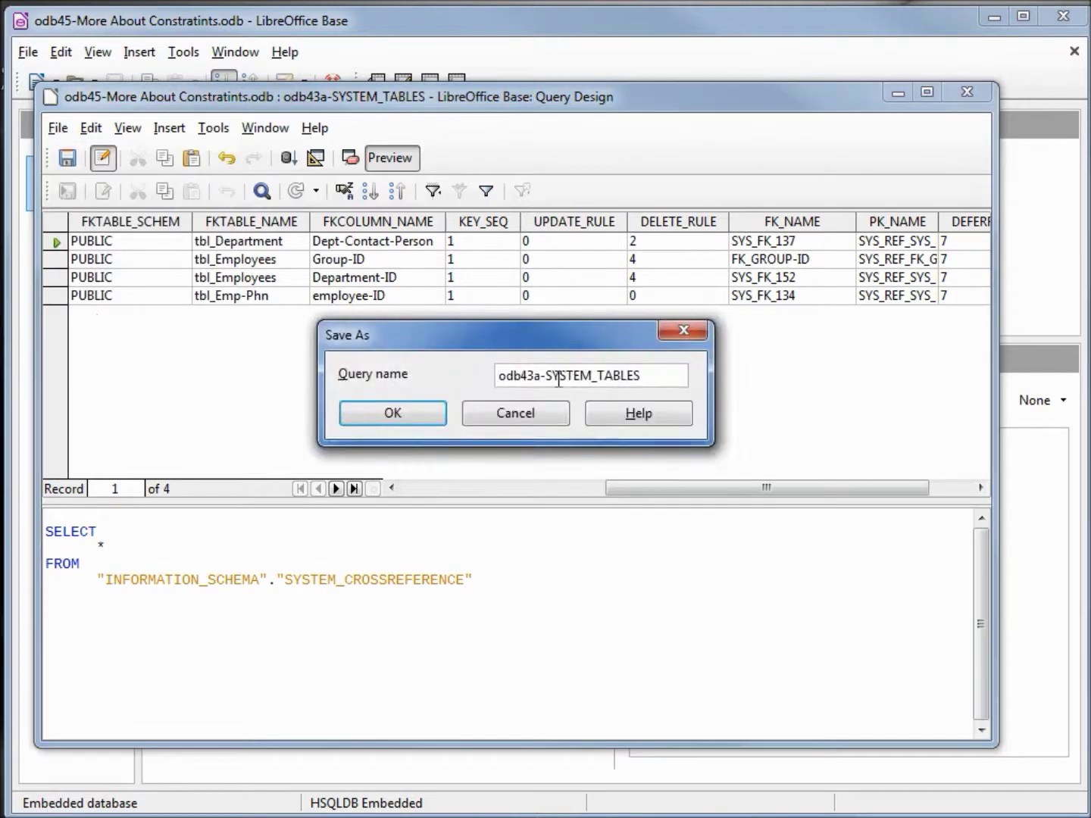
key(BackSpace)
text(odb45-CROSSREFERENCE)
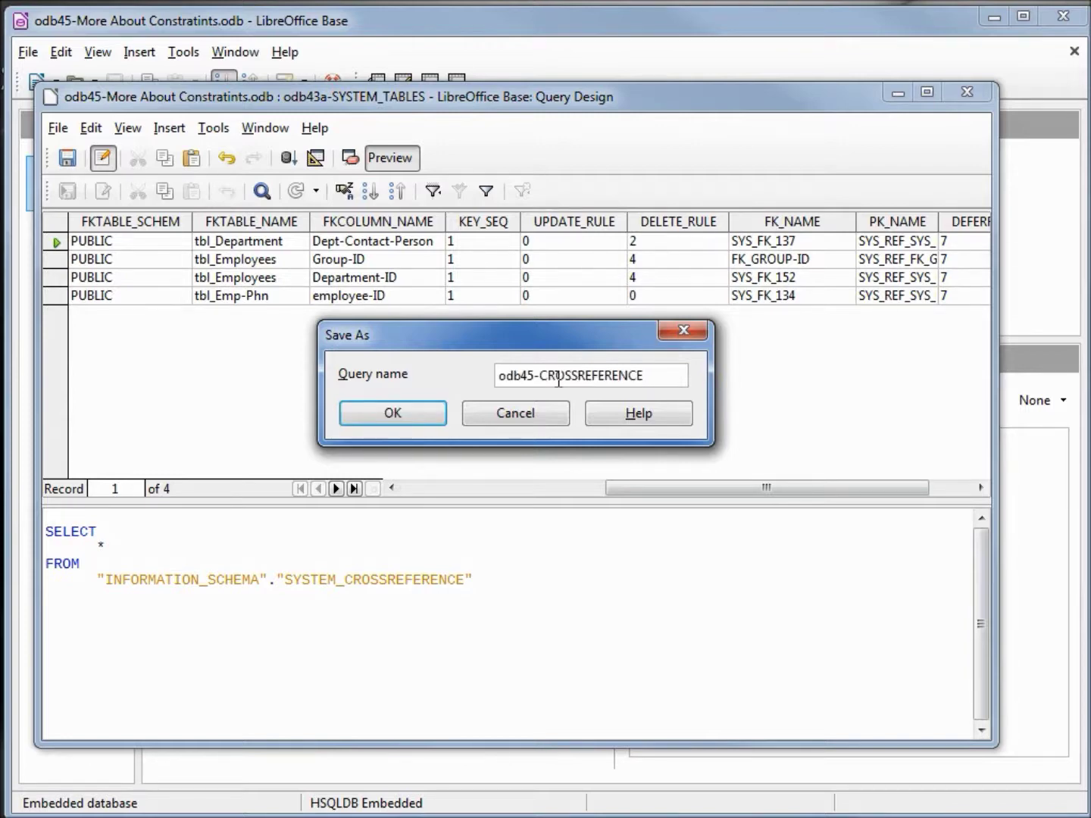
click(419, 416)
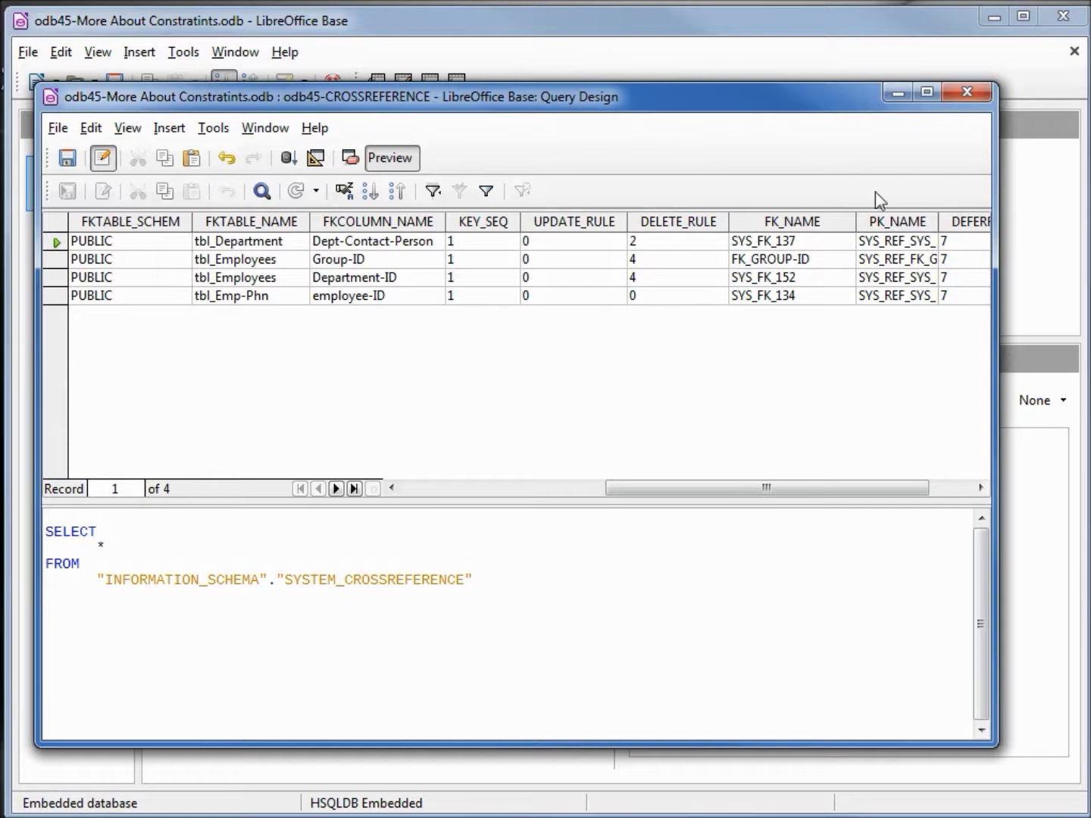
click(968, 88)
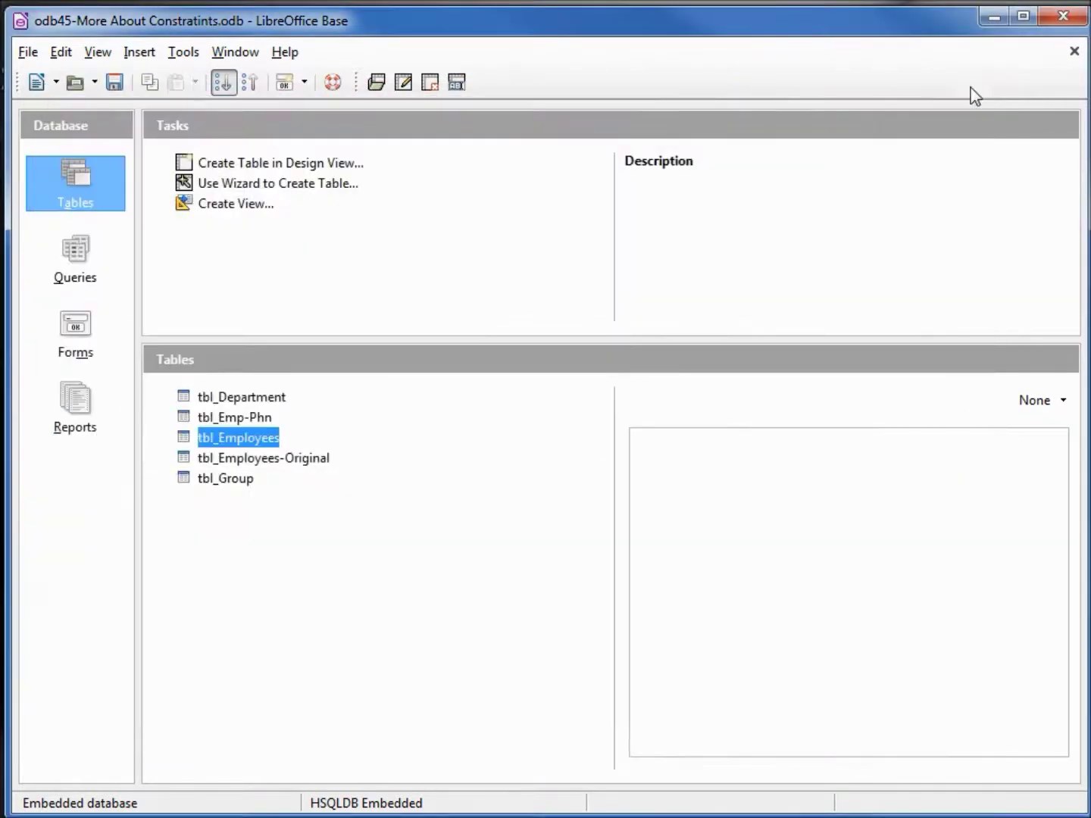
click(115, 82)
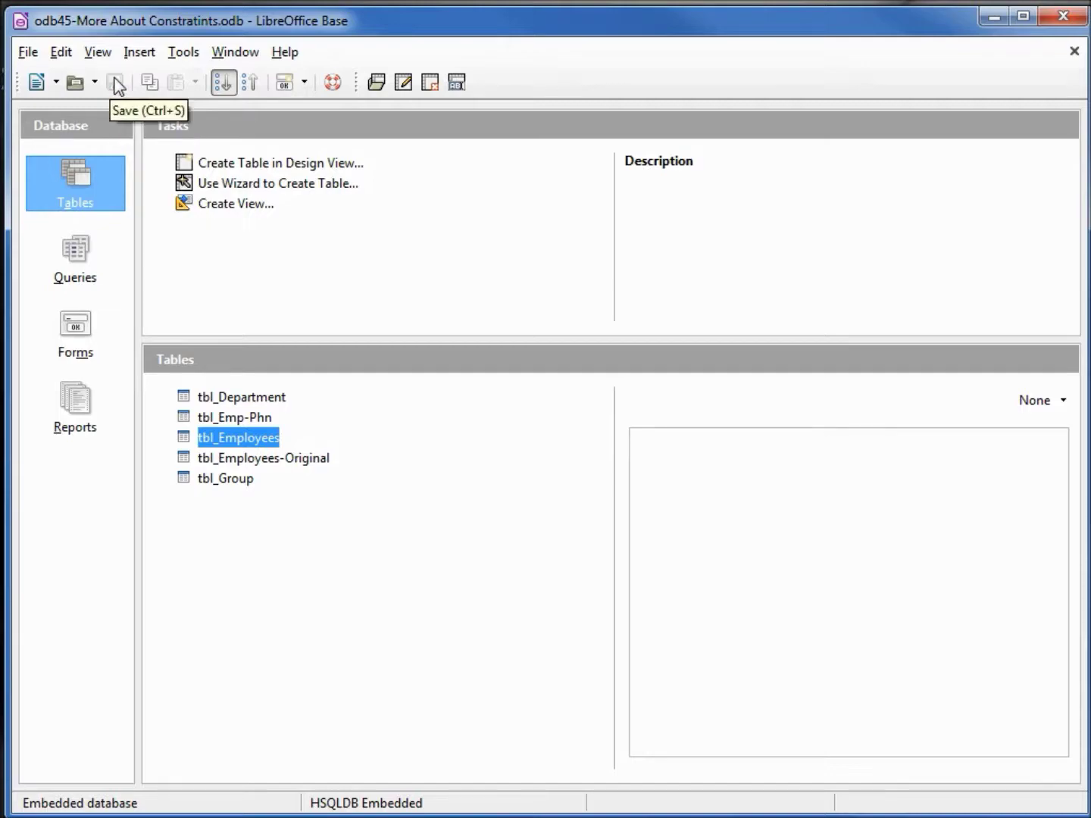